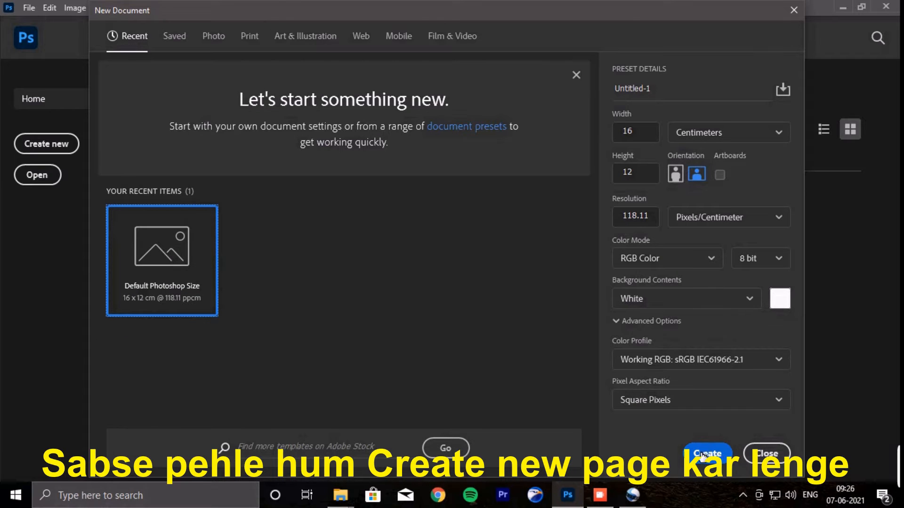
Create a new 16 x 12 cm RGB document at 118.11 pixels/centimeter with a white background
click(720, 459)
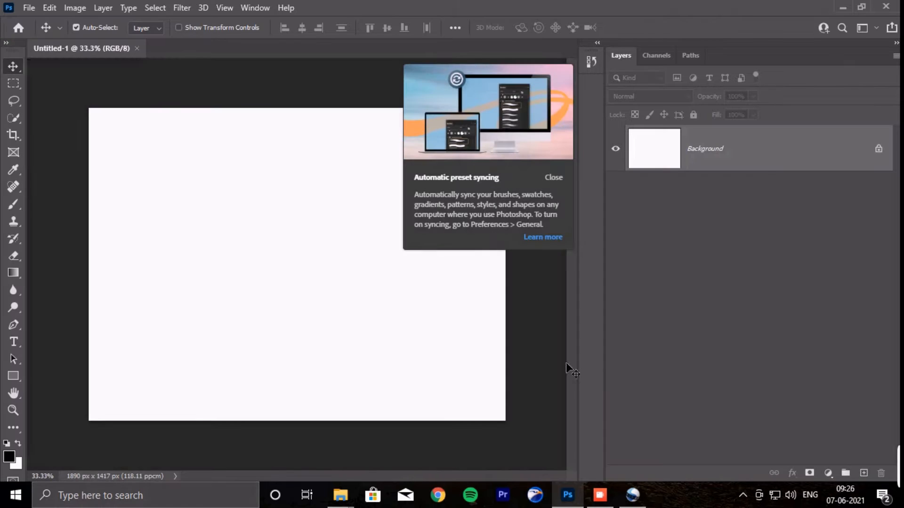
click(553, 178)
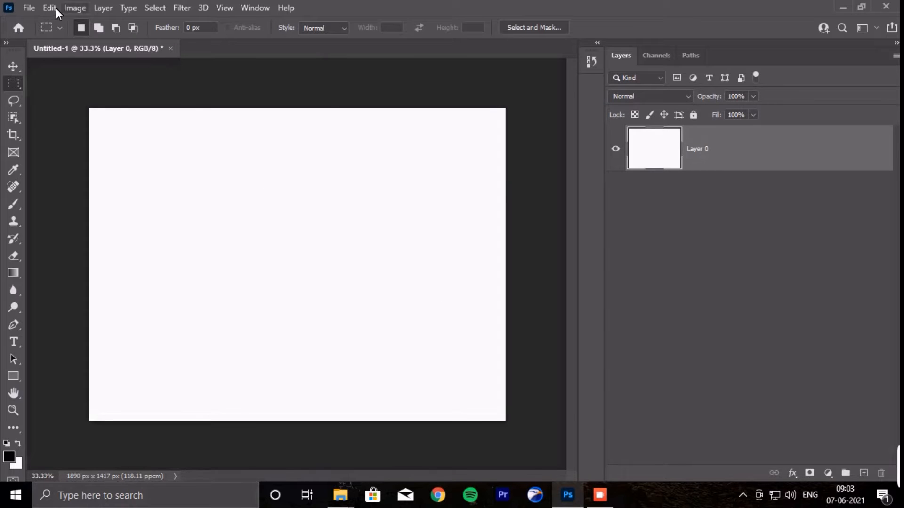
Place the MEN image from the GTA folder as an embedded layer at its default size and rasterize it
click(29, 7)
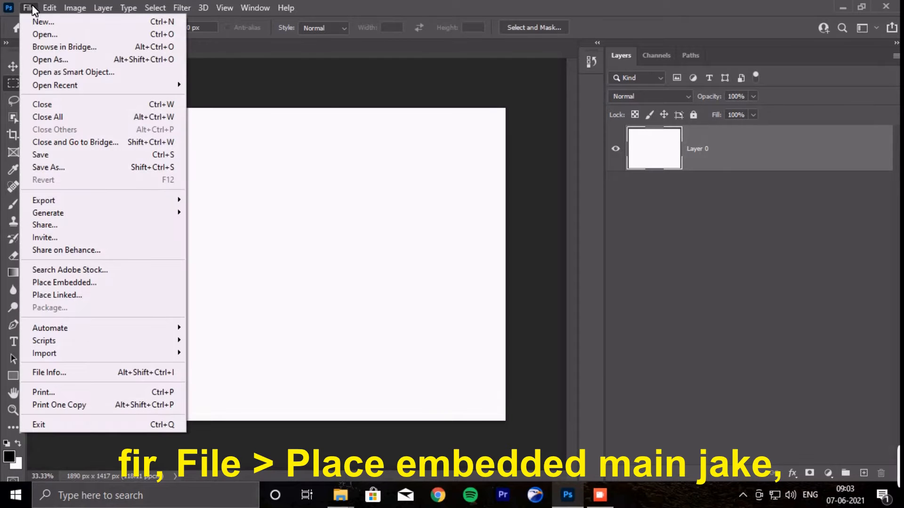
click(89, 282)
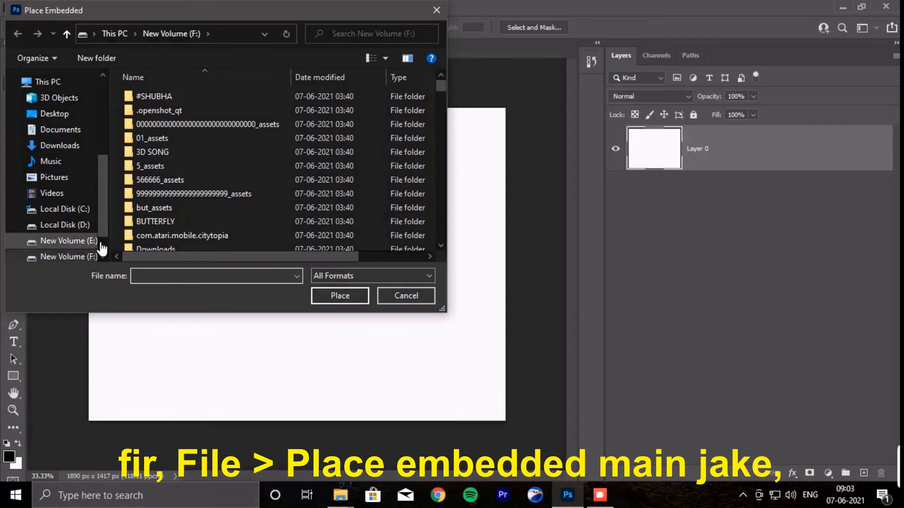
scroll(199, 188, down, 3)
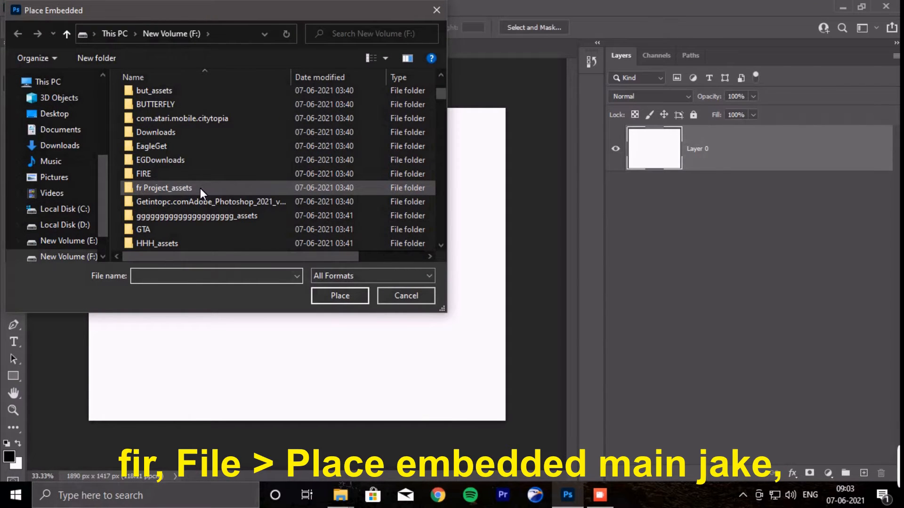
double_click(143, 229)
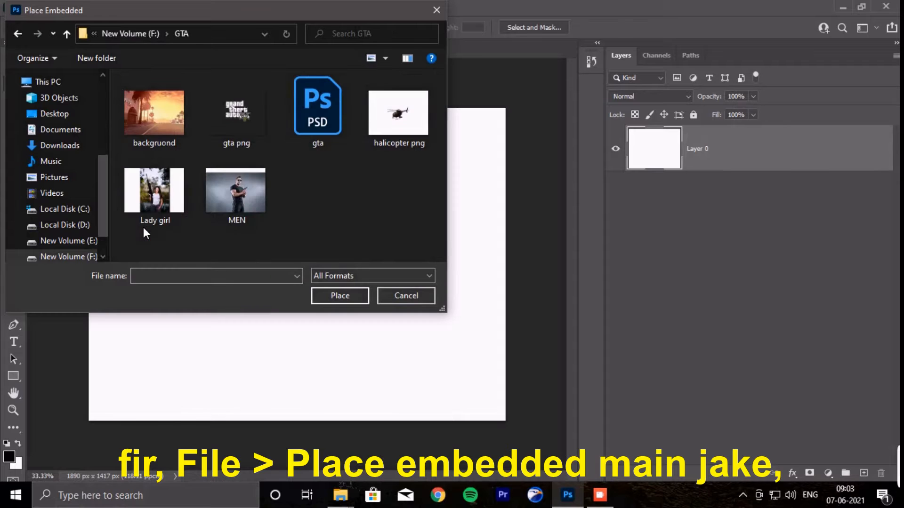
click(247, 188)
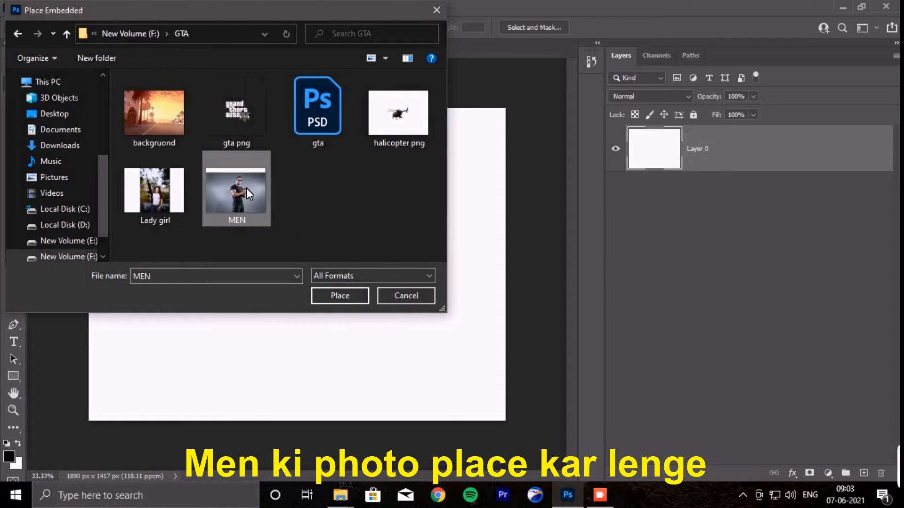
click(334, 299)
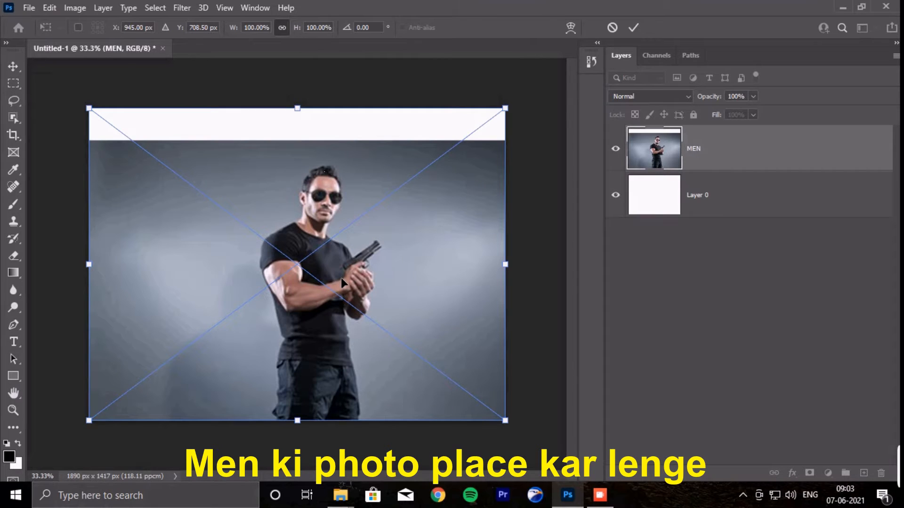
key(Return)
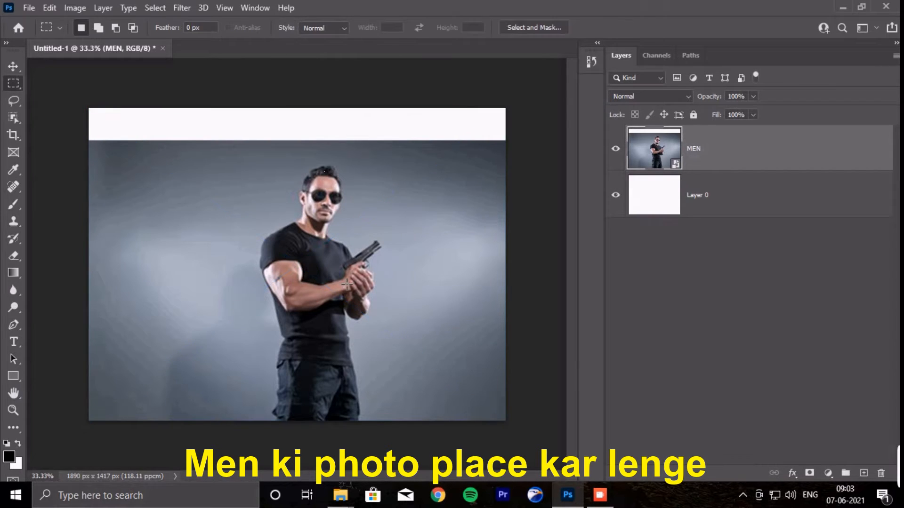
right_click(686, 153)
click(721, 257)
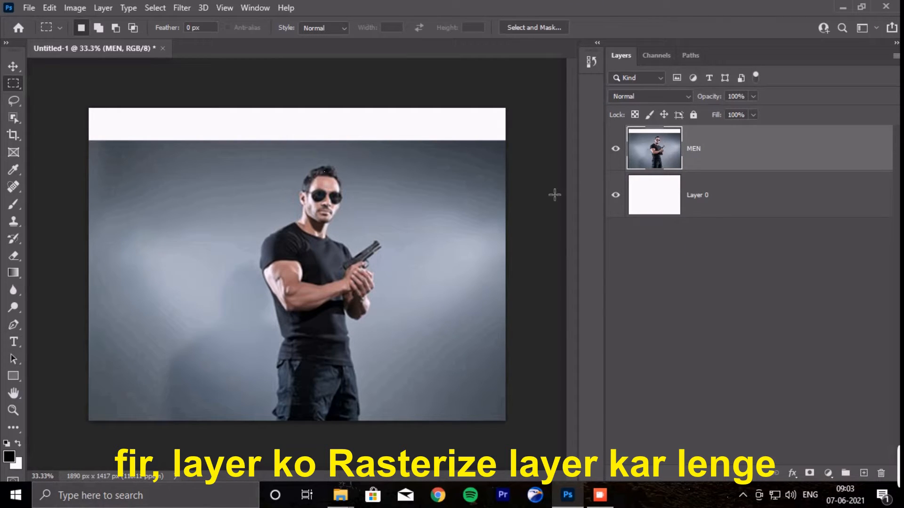
Select the man with the Quick Selection tool's Select Subject, copy him to a new layer, and hide the MEN layer
click(17, 116)
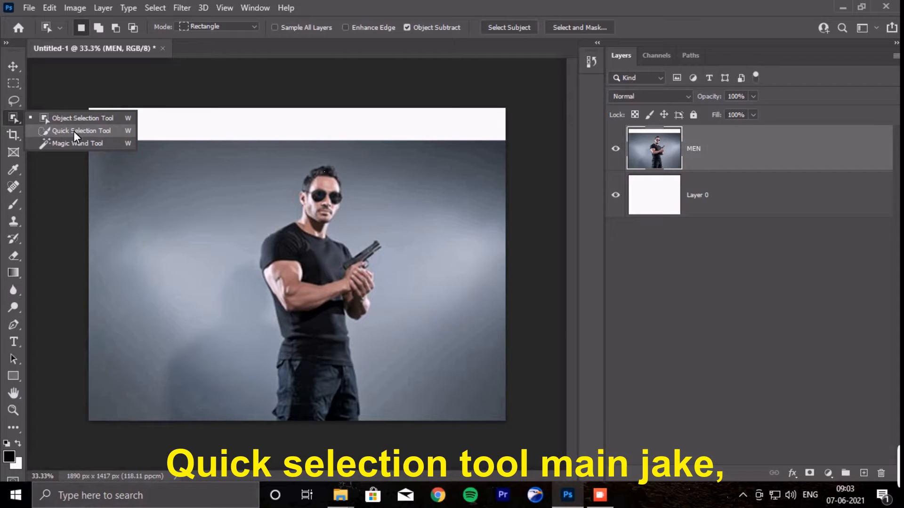
click(102, 131)
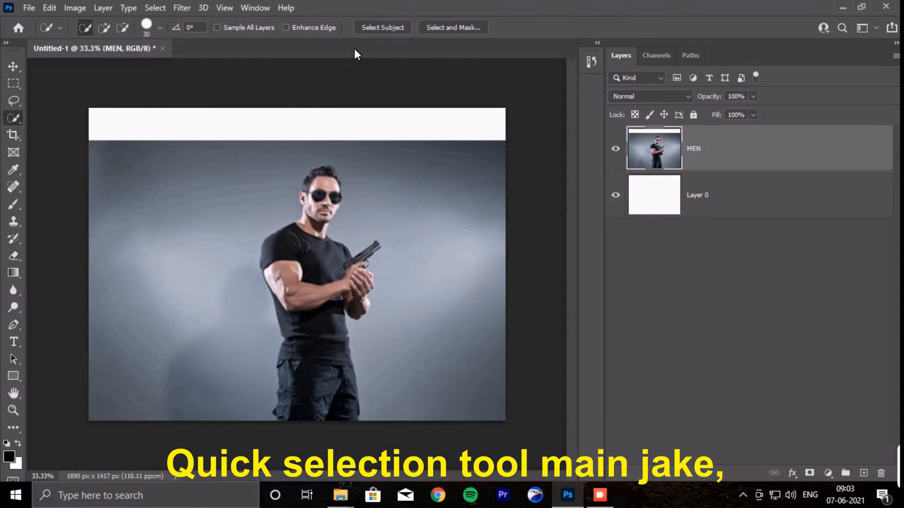
click(375, 27)
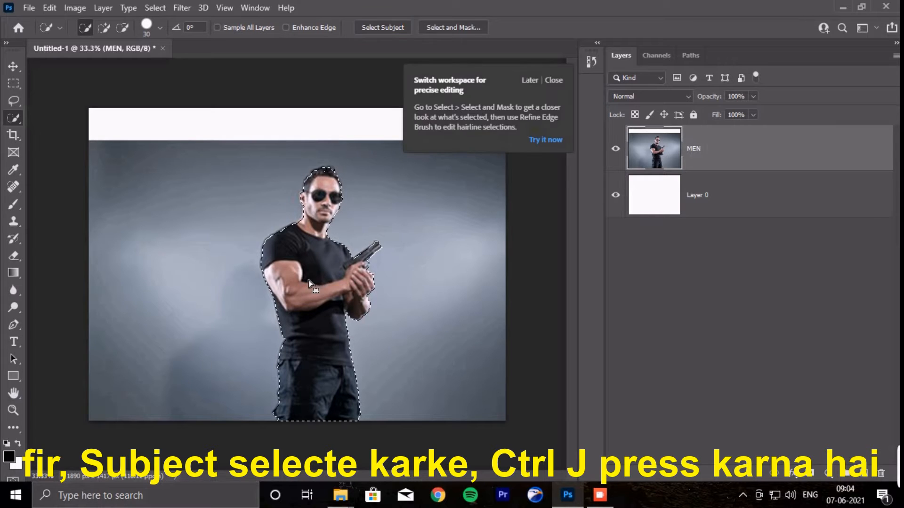
click(556, 81)
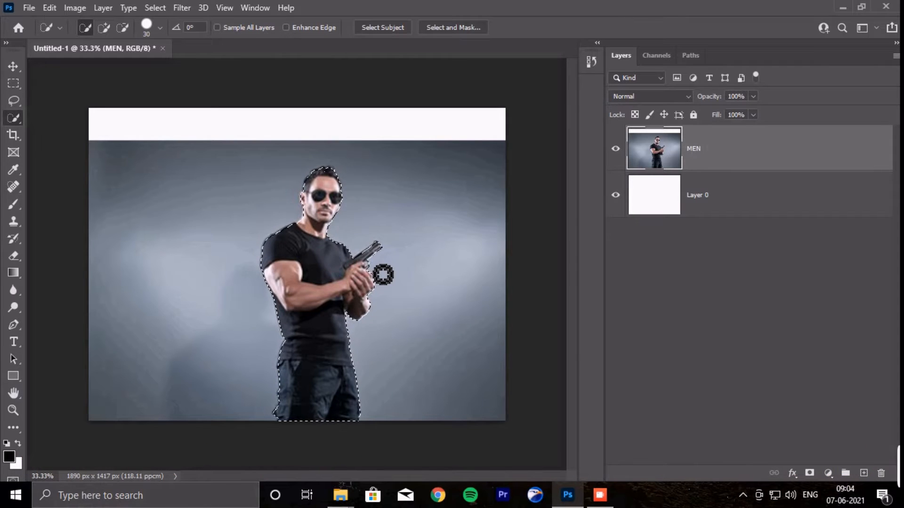
key(ctrl+j)
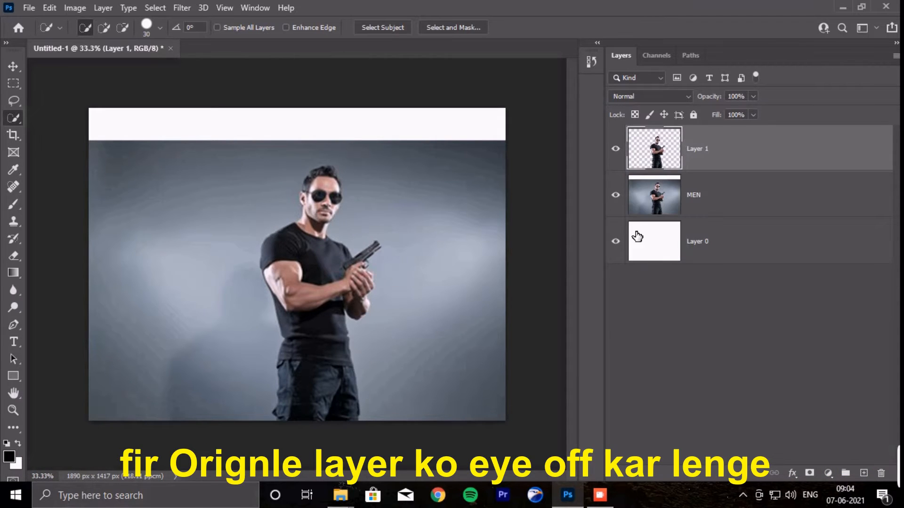
click(616, 196)
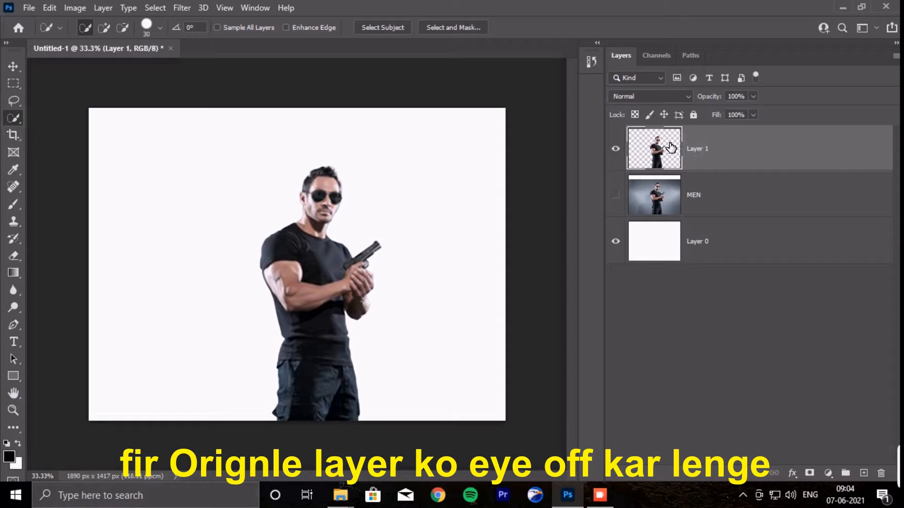
Open the Filter Gallery on the man cutout layer and choose the Artistic filter Poster Edges
click(185, 8)
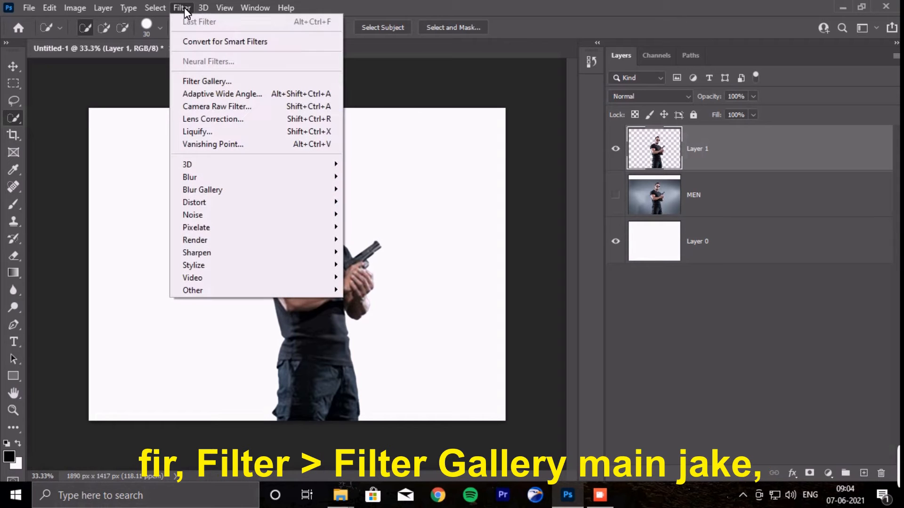
click(203, 84)
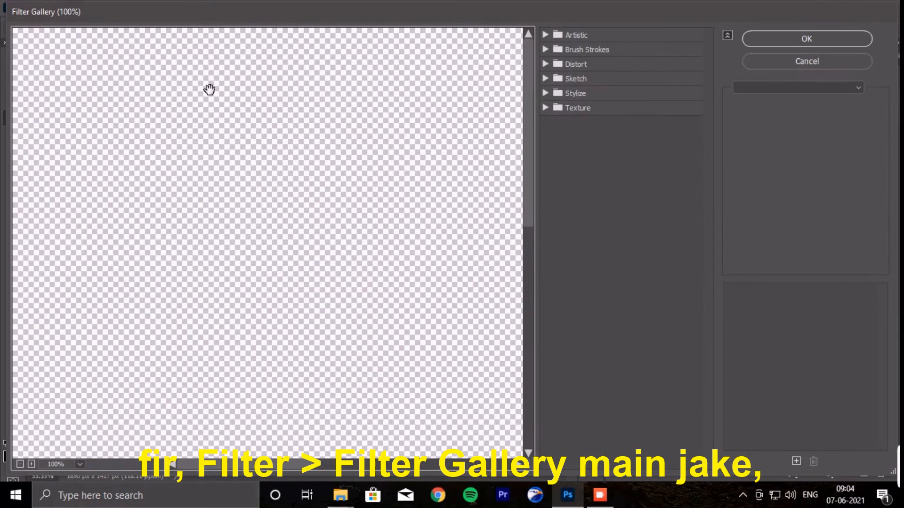
key(ctrl+minus)
key(ctrl+minus)
key(ctrl+minus)
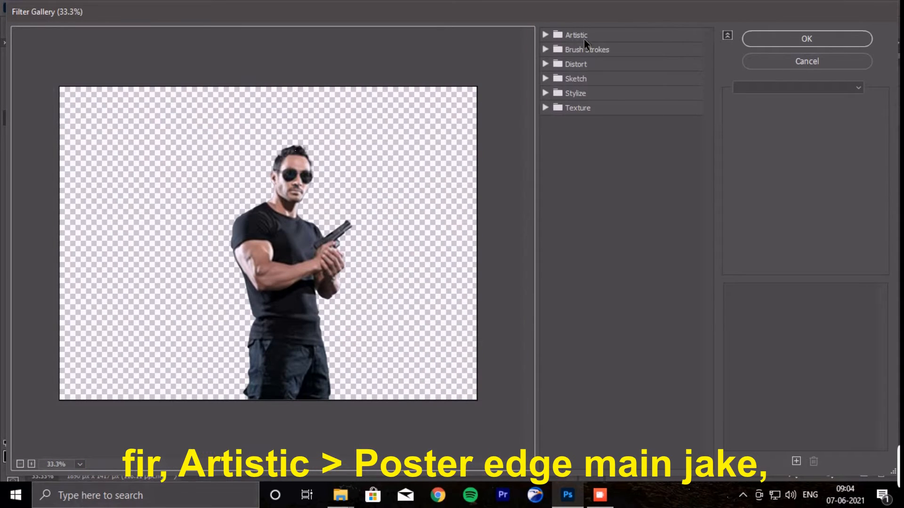
click(545, 34)
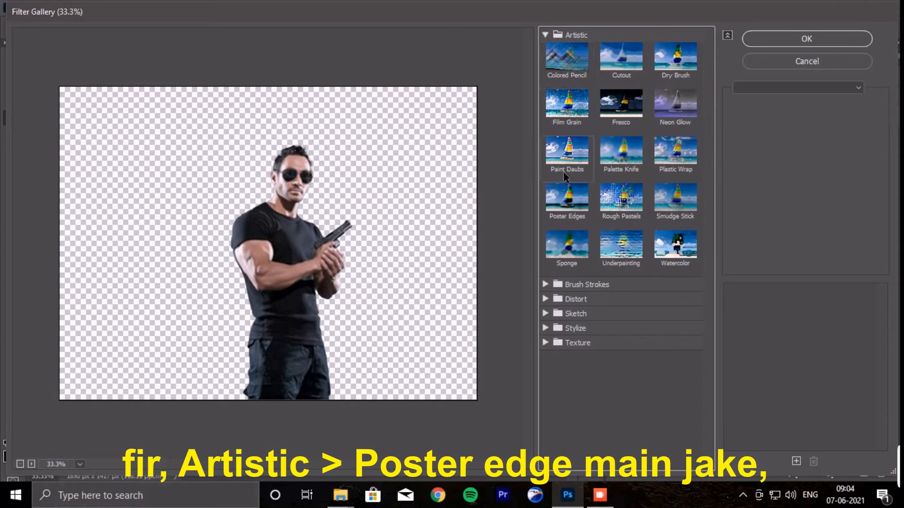
click(567, 197)
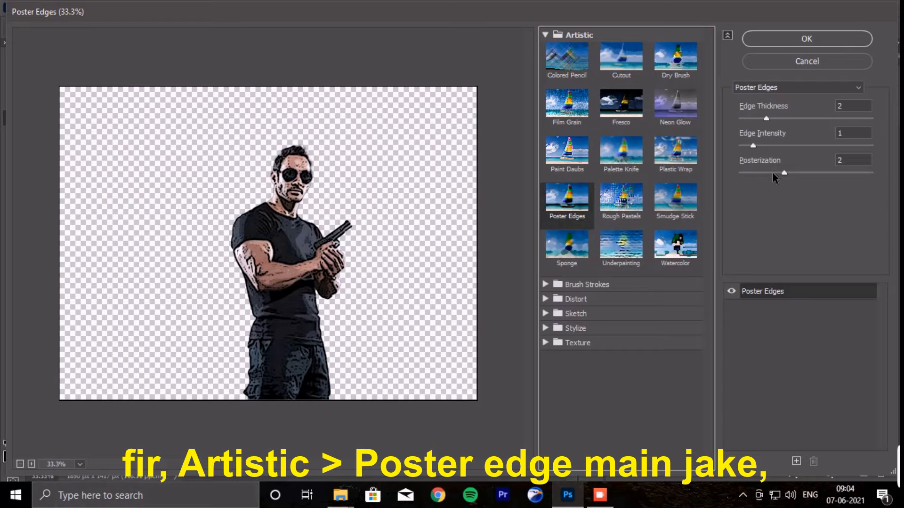
Set Poster Edges to Edge Intensity 0 and Posterization 5, and apply the filter to the man cutout
mouse_move(774, 178)
mouse_down()
mouse_move(749, 176)
mouse_move(858, 175)
mouse_up()
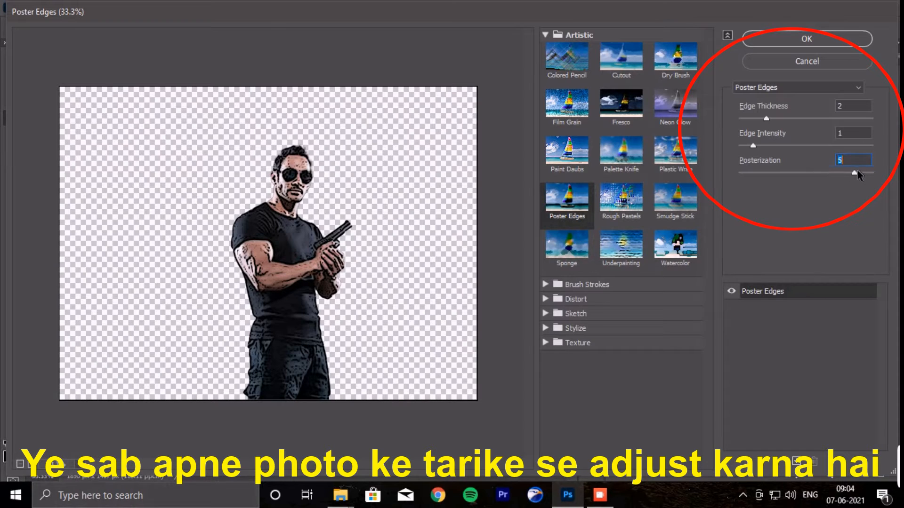
drag(756, 146, 727, 147)
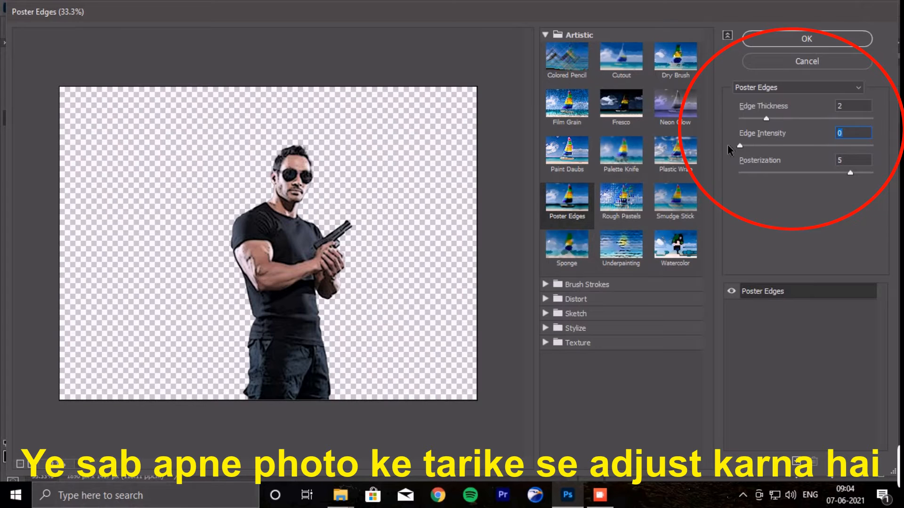
drag(850, 174, 888, 177)
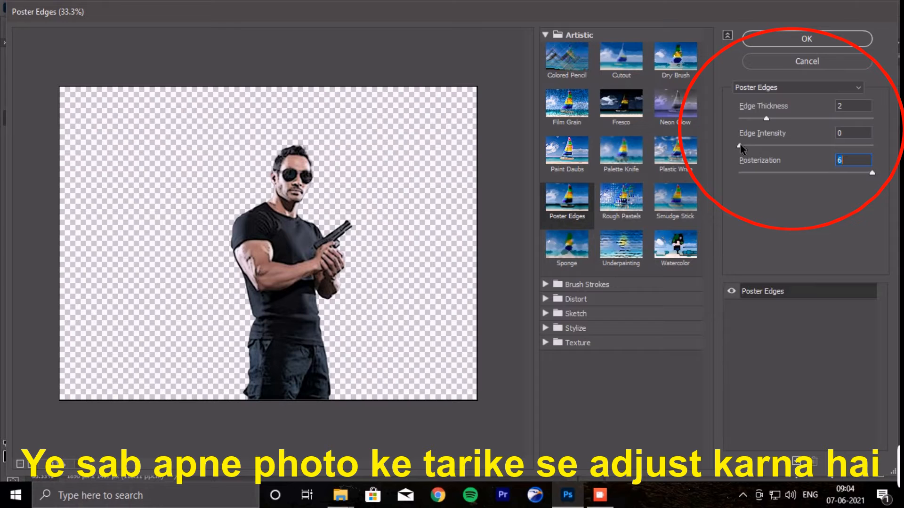
mouse_move(741, 146)
mouse_down()
mouse_move(766, 145)
mouse_move(742, 147)
mouse_up()
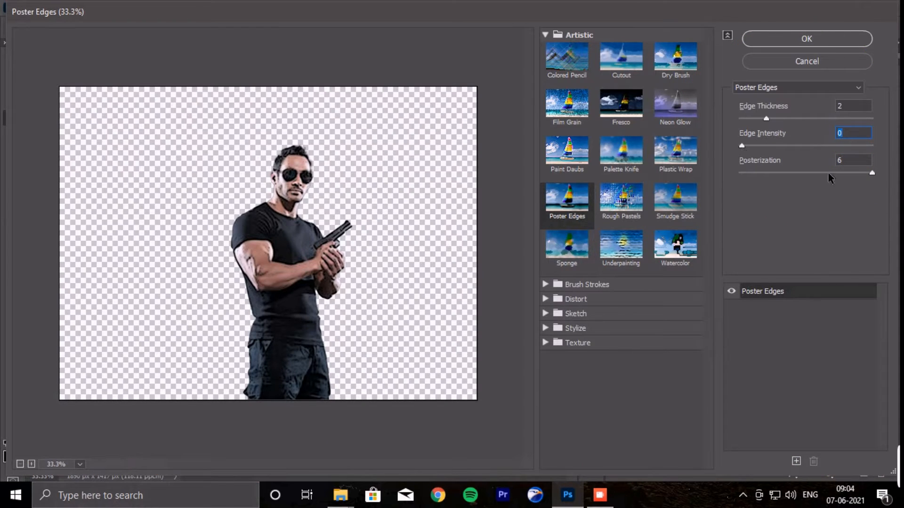
click(857, 173)
mouse_move(857, 173)
mouse_down()
mouse_move(737, 179)
mouse_move(865, 179)
mouse_move(852, 183)
mouse_up()
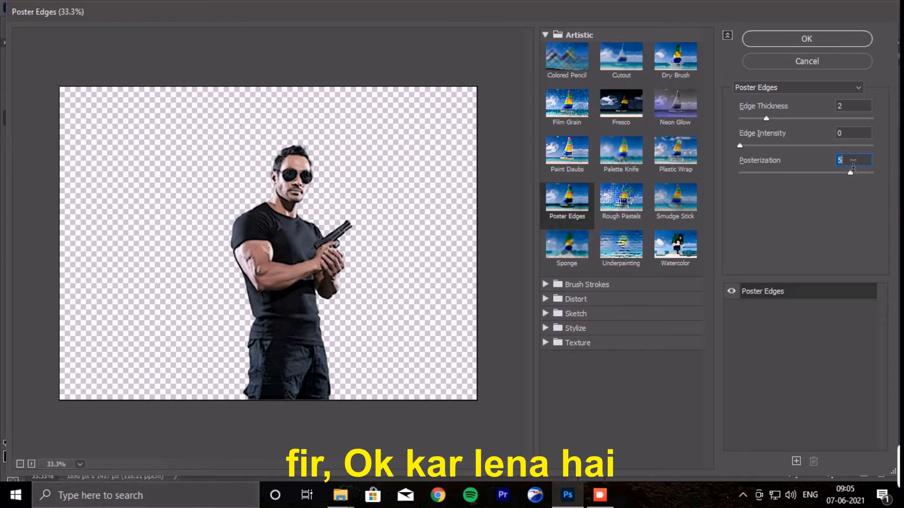
click(807, 41)
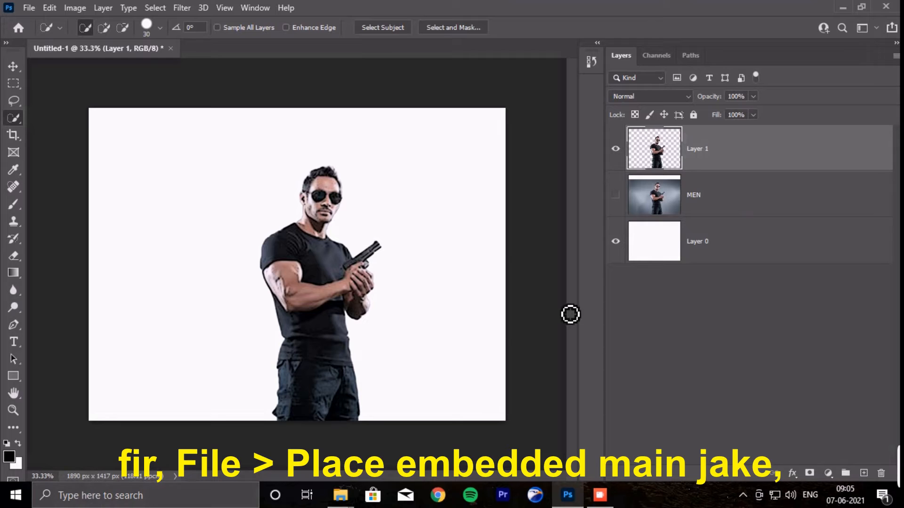
Place the Lady girl image from the GTA folder as an embedded layer at its default size and rasterize it
click(27, 10)
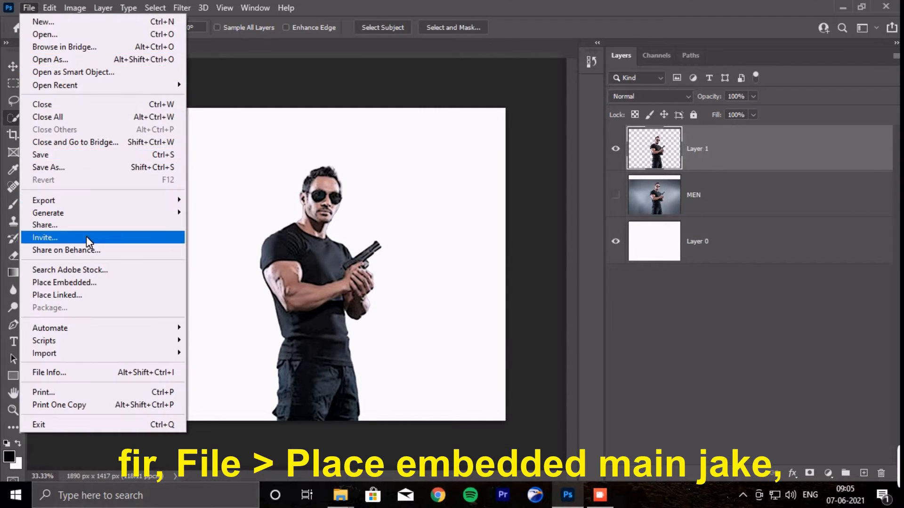
click(89, 281)
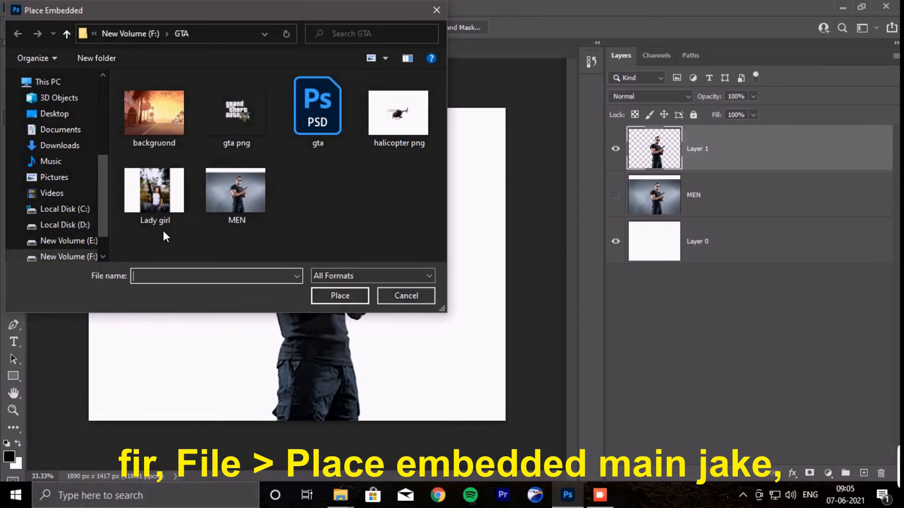
click(146, 196)
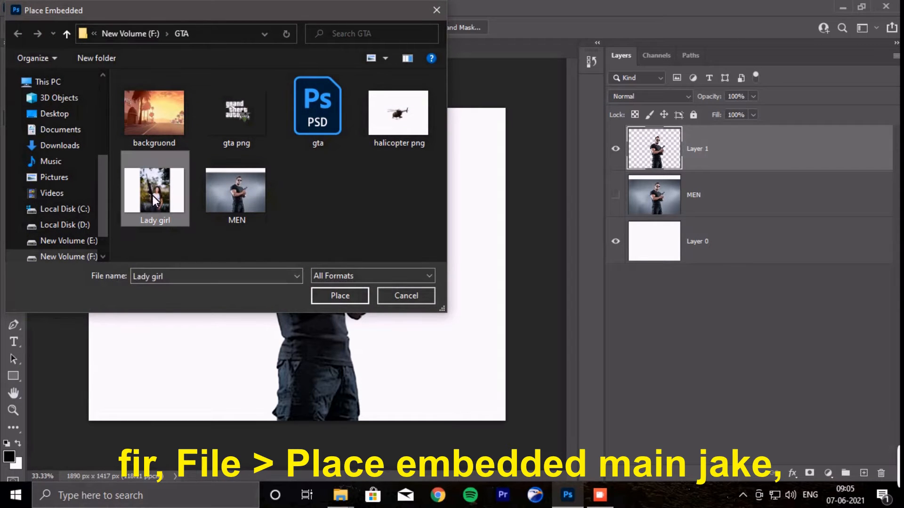
click(356, 292)
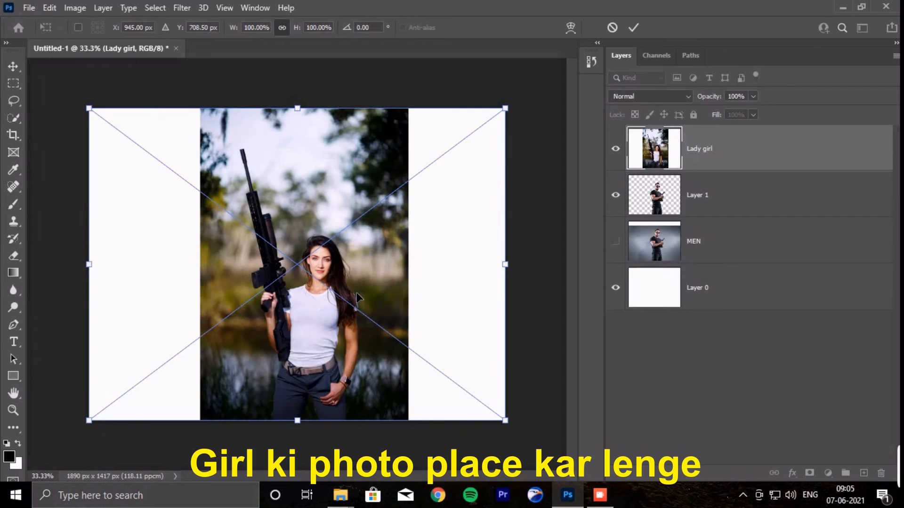
key(Return)
key(w)
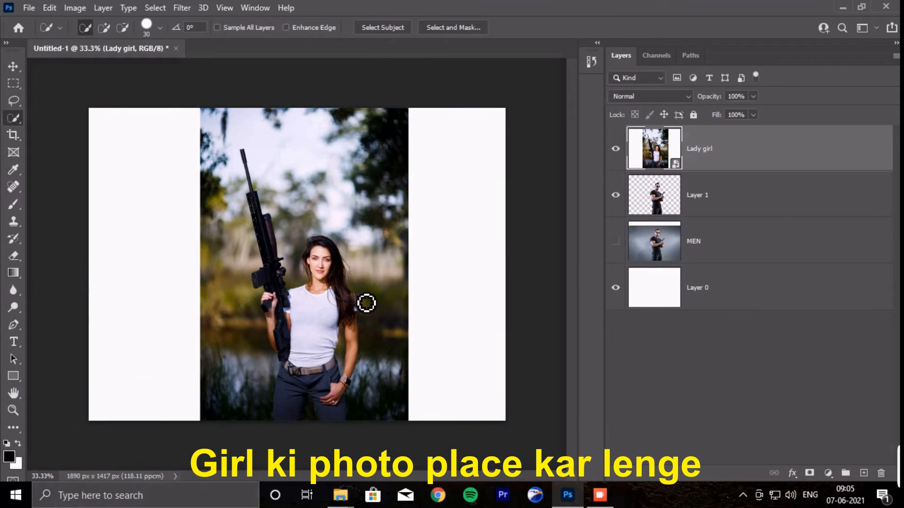
right_click(681, 158)
click(702, 256)
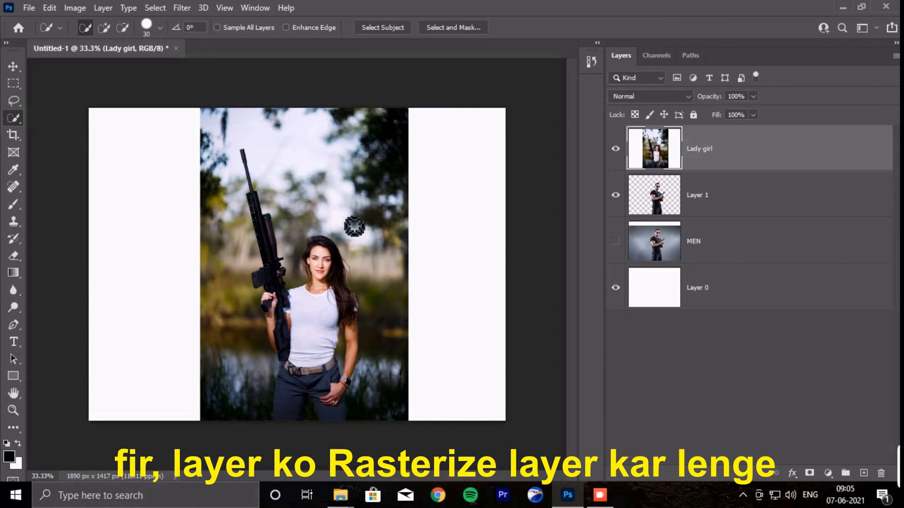
Select the woman with the Quick Selection tool's Select Subject, copy her to a new layer, and hide the Lady girl and man cutout layers
right_click(13, 115)
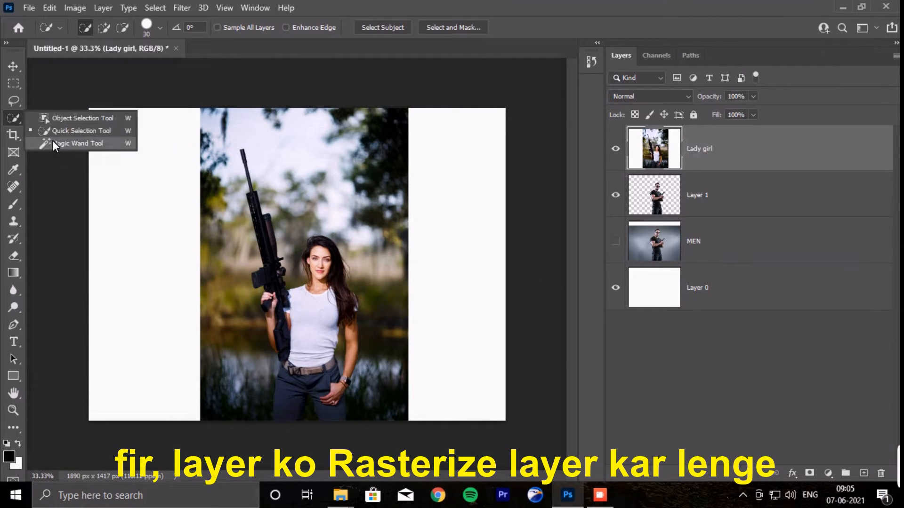
click(106, 130)
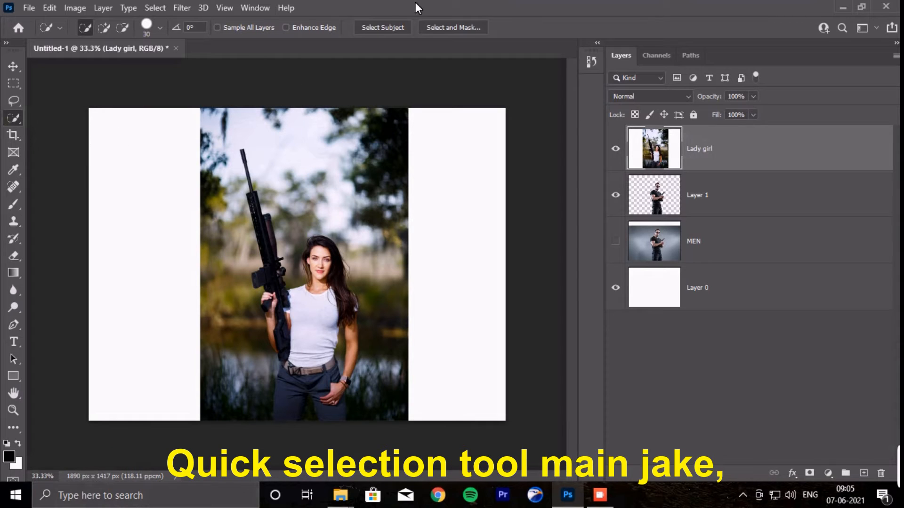
click(394, 29)
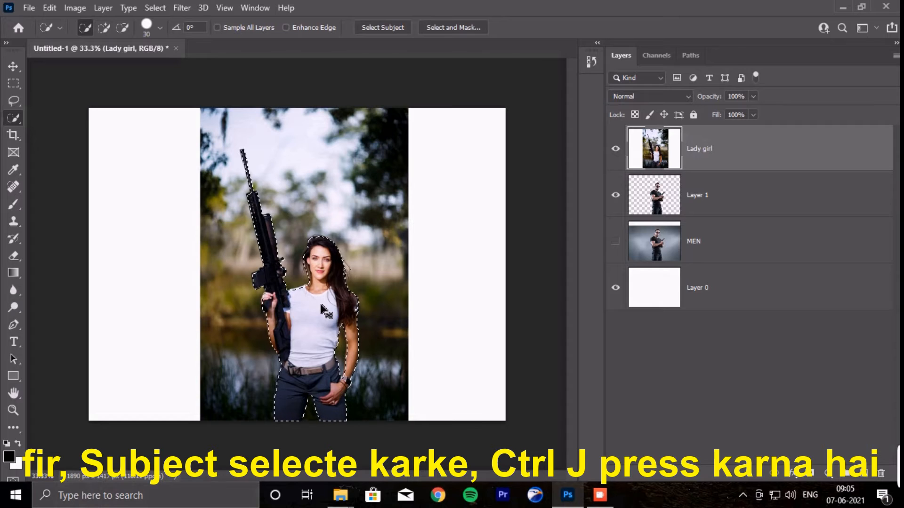
key(ctrl+j)
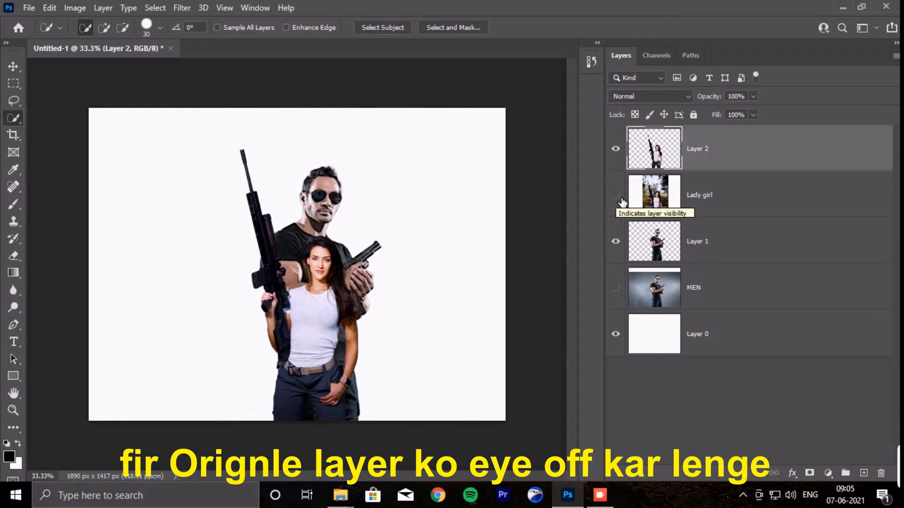
click(615, 241)
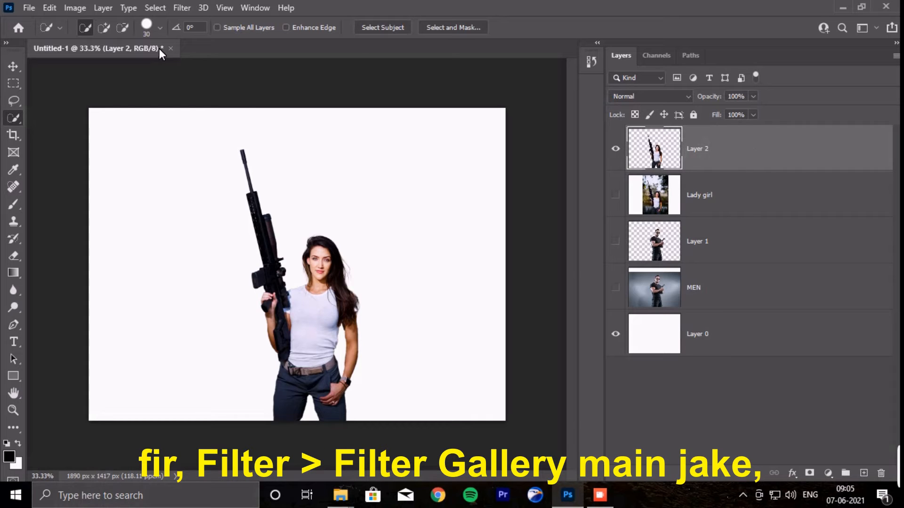
Open the Filter Gallery on the woman cutout layer and choose the Artistic filter Poster Edges
click(183, 8)
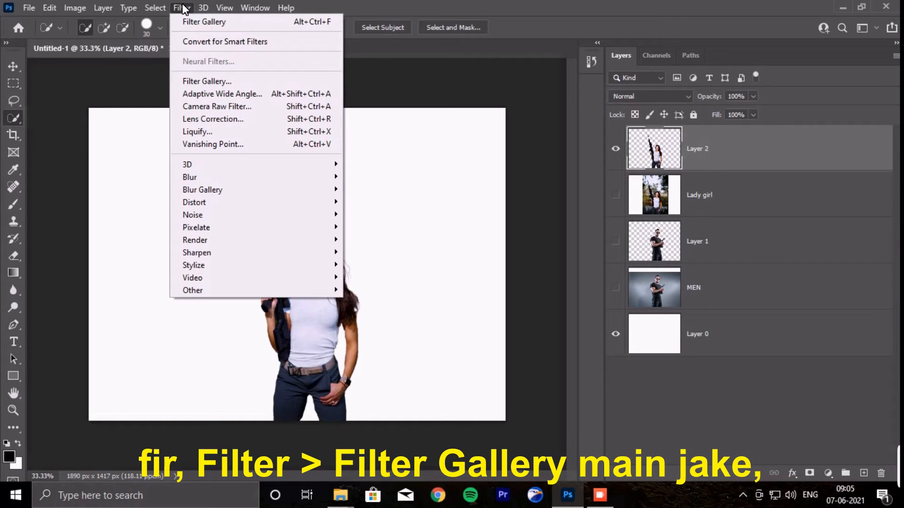
click(210, 81)
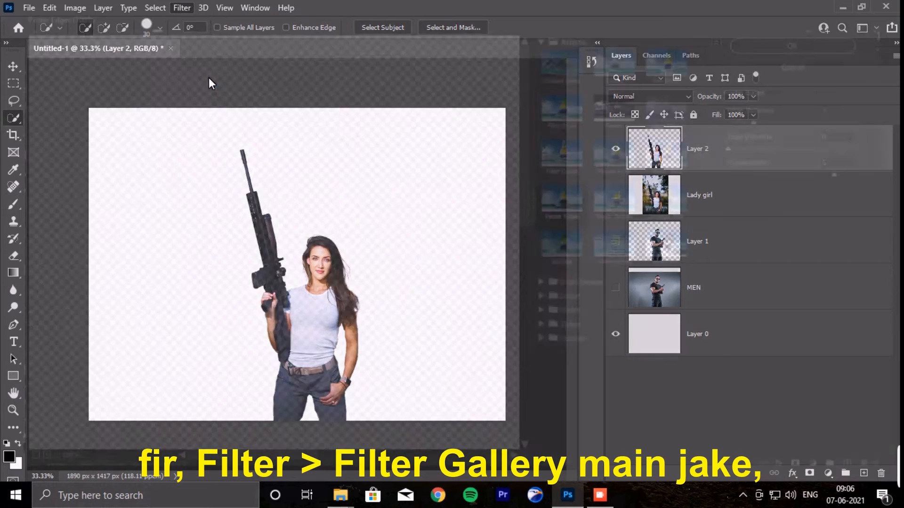
key(ctrl+minus)
key(ctrl+minus)
key(ctrl+minus)
key(ctrl+minus)
key(ctrl+minus)
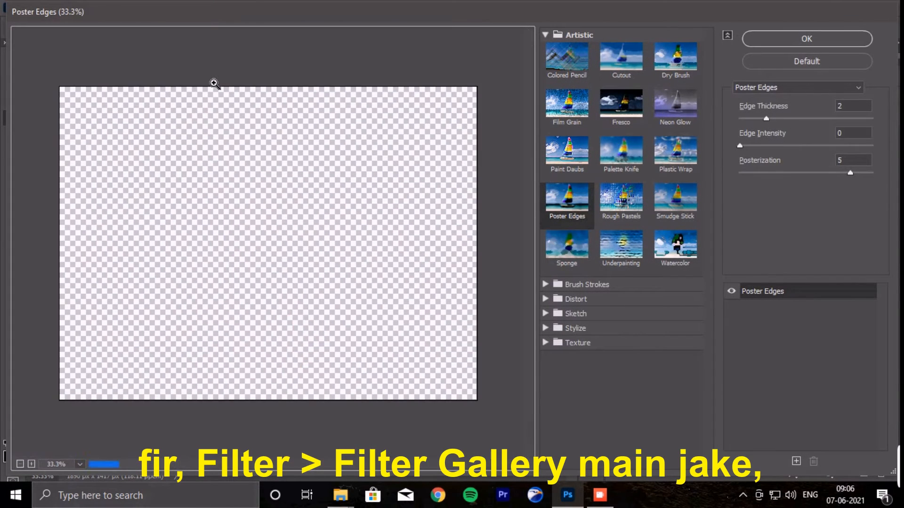
key(ctrl+plus)
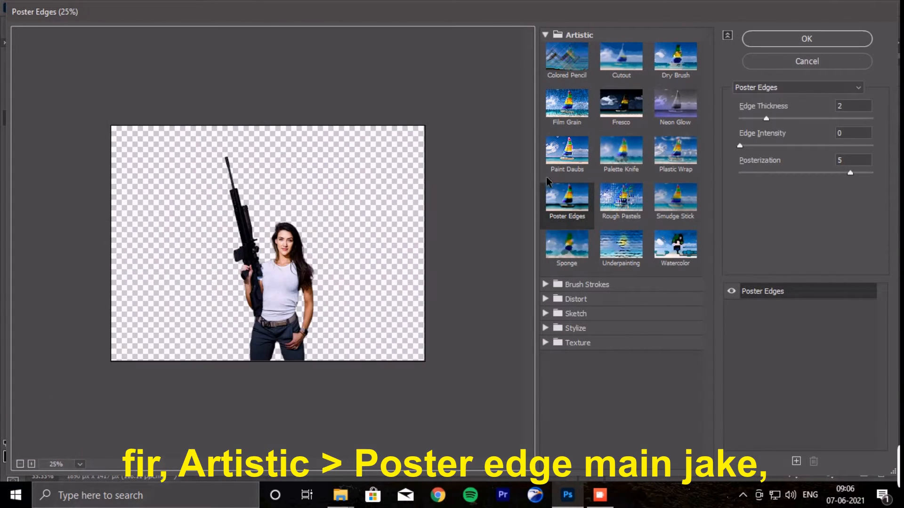
click(554, 200)
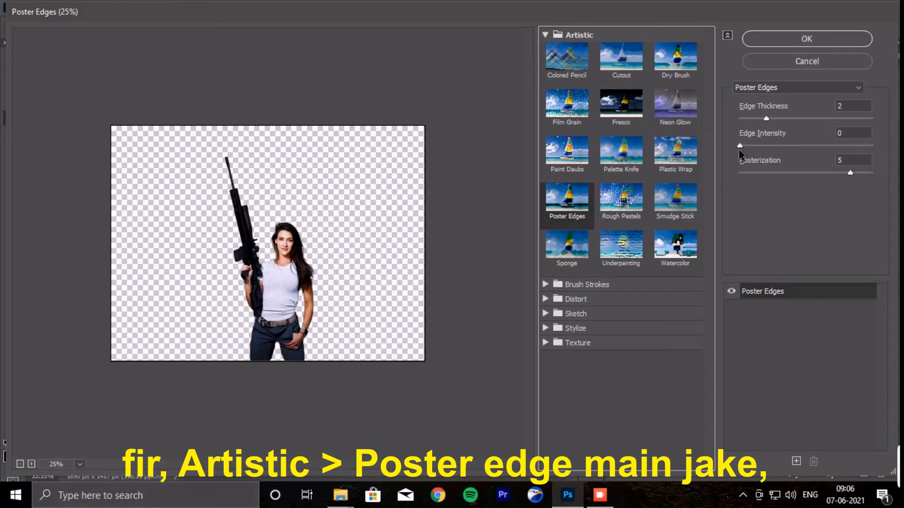
Set Poster Edges to Edge Intensity 5 and Posterization 1, and apply the filter to the woman cutout
drag(740, 149, 834, 149)
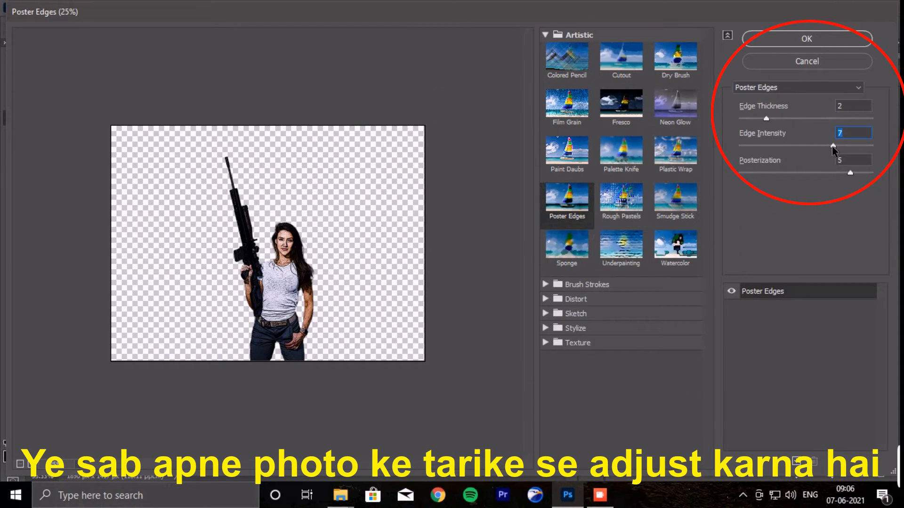
drag(833, 149, 780, 149)
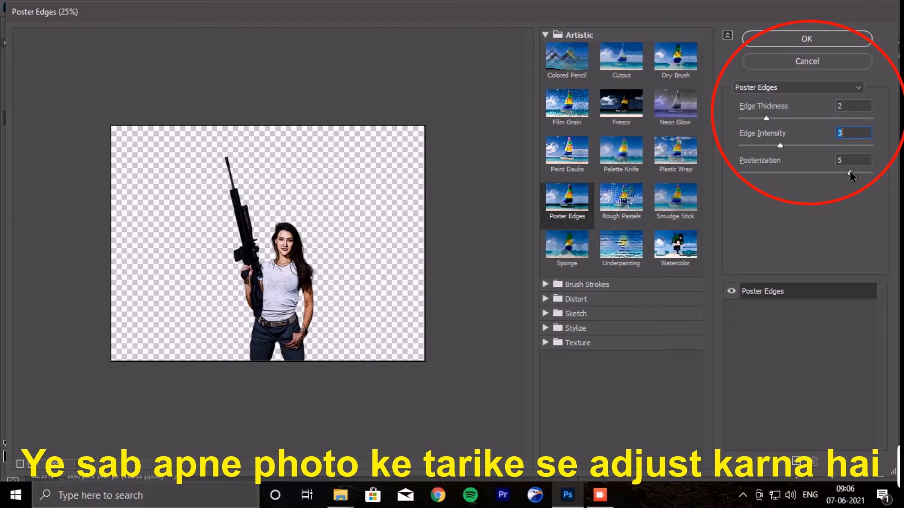
drag(850, 176, 884, 177)
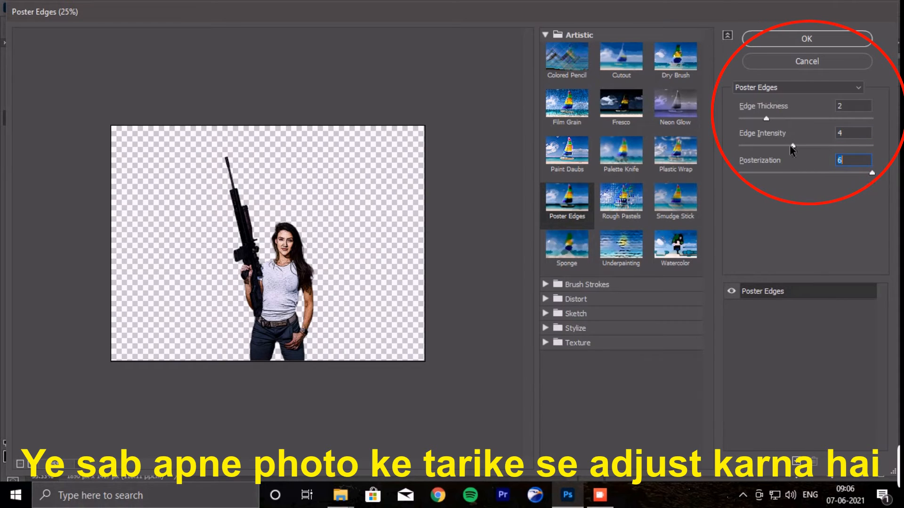
drag(792, 150, 812, 146)
drag(848, 175, 756, 177)
click(760, 173)
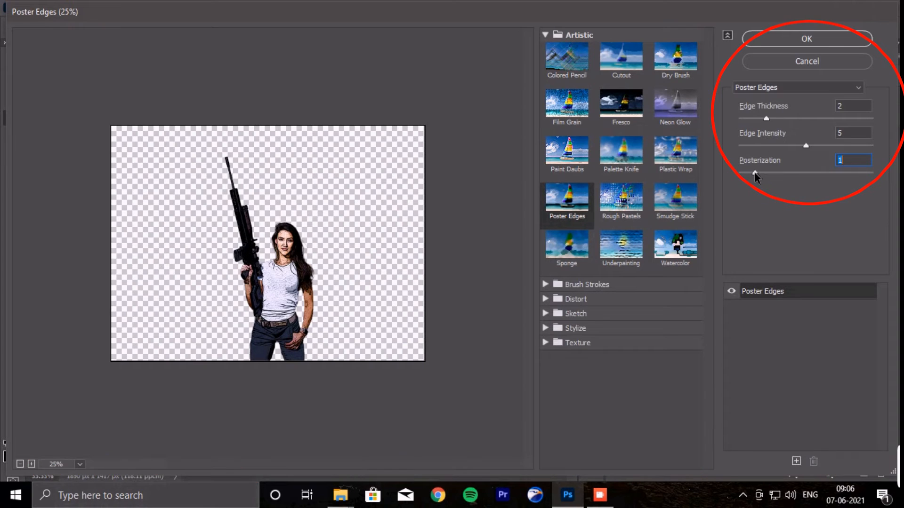
mouse_move(806, 146)
mouse_down()
mouse_move(775, 147)
mouse_move(805, 148)
mouse_up()
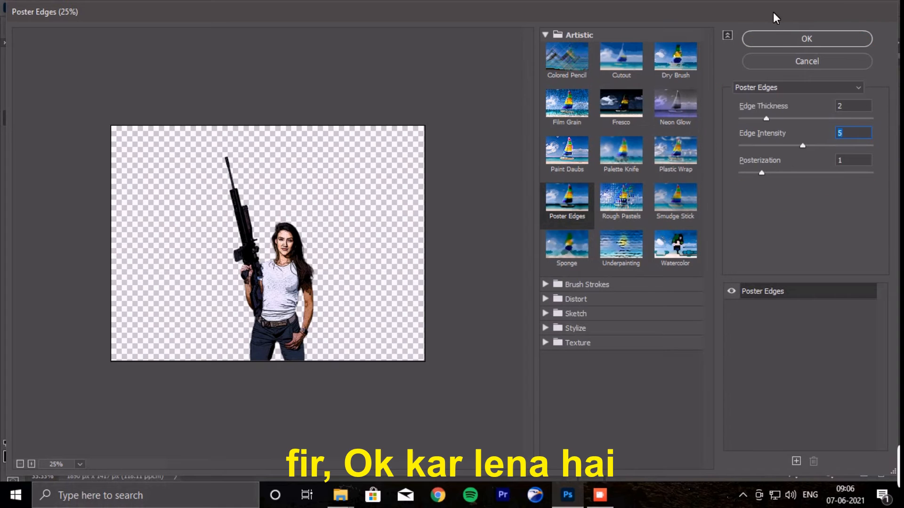
click(779, 43)
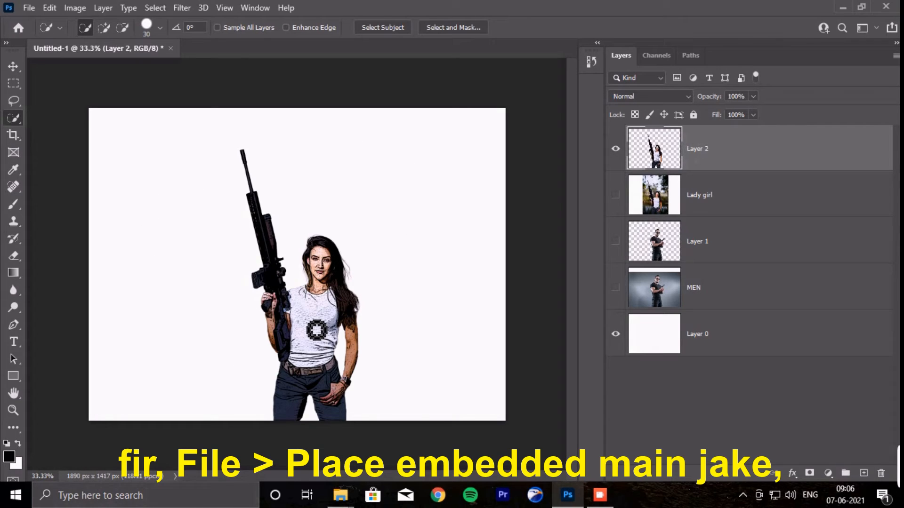
Place the backgruond image from the GTA folder as an embedded layer at its default size
click(28, 8)
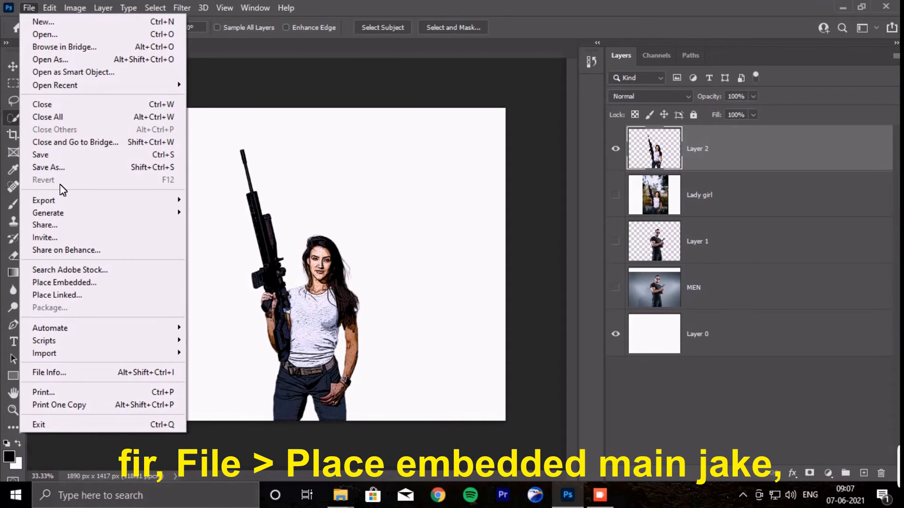
click(70, 279)
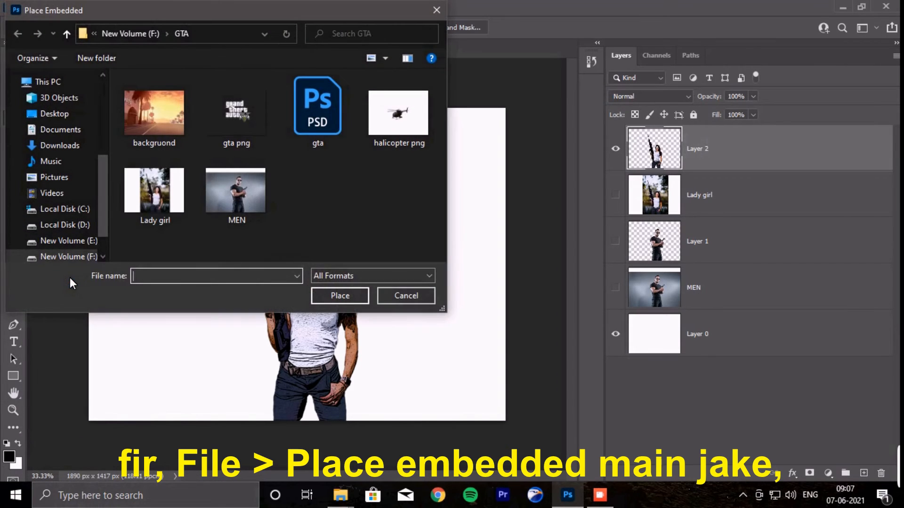
click(156, 114)
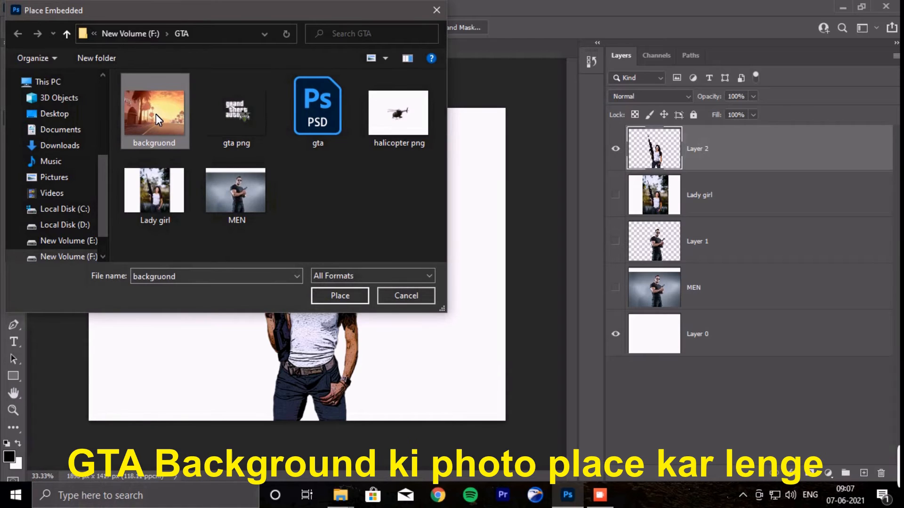
click(340, 295)
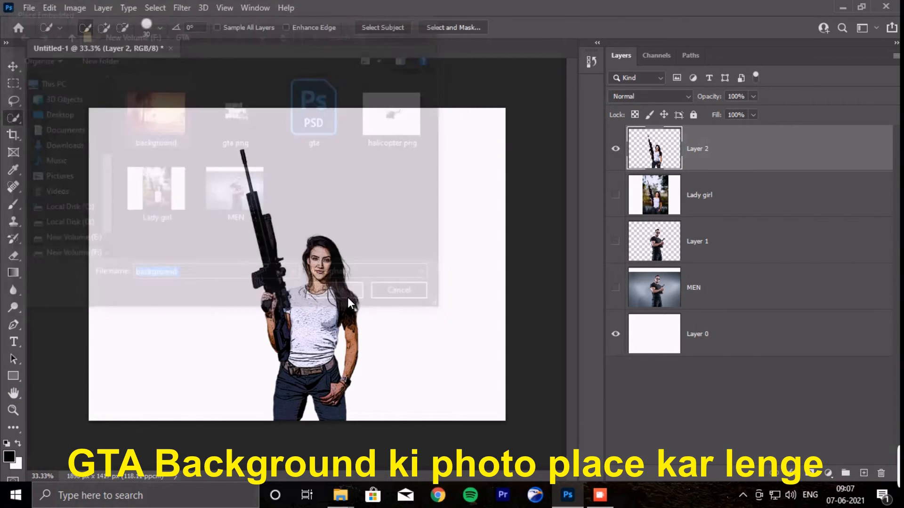
key(Return)
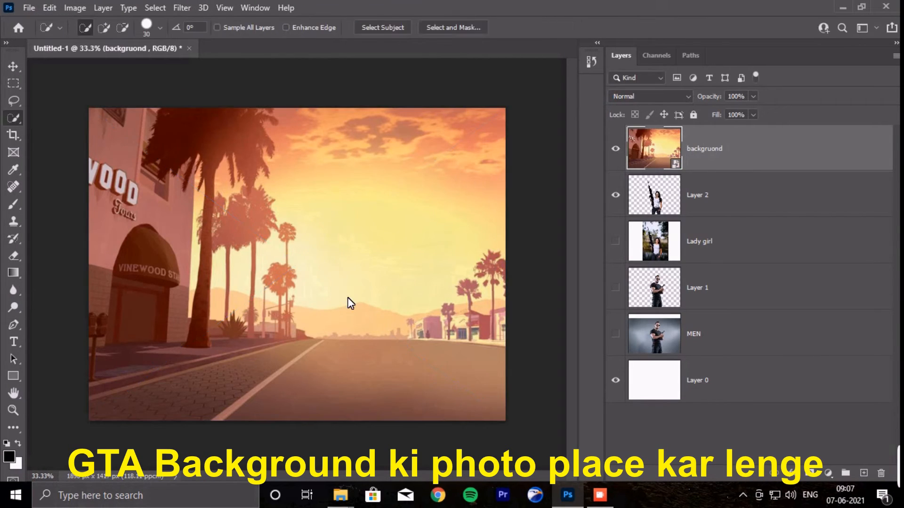
Delete the original Lady girl and MEN photo layers
click(715, 242)
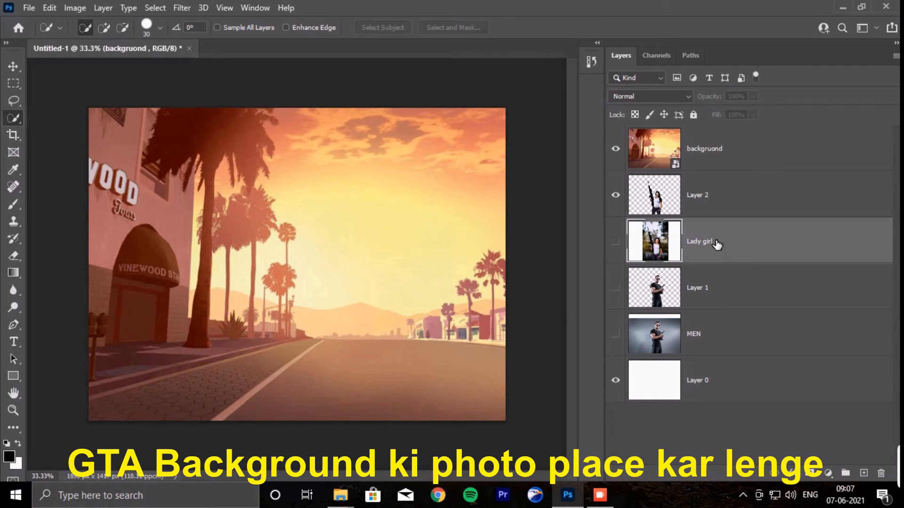
key(Delete)
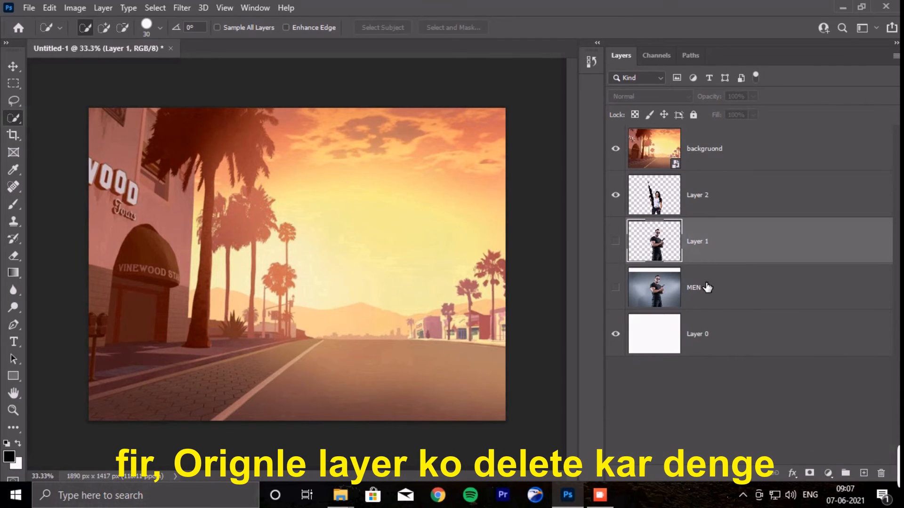
click(706, 303)
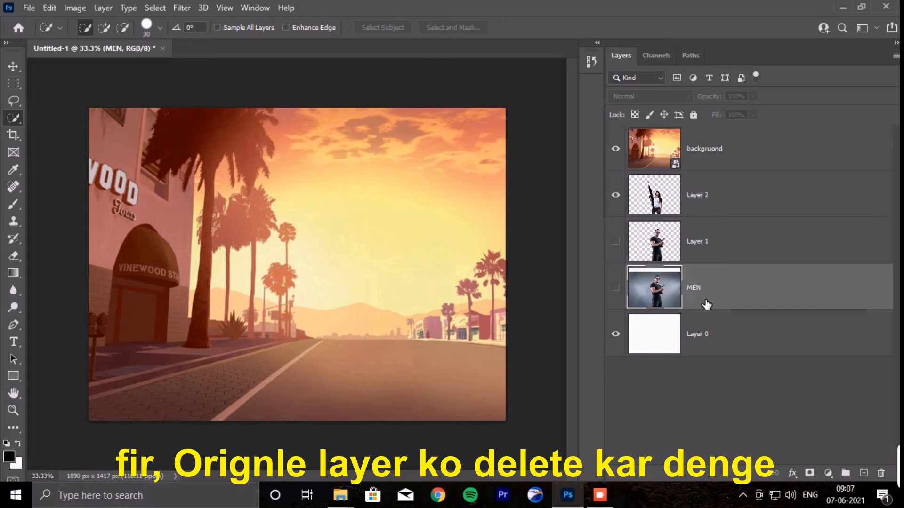
key(Delete)
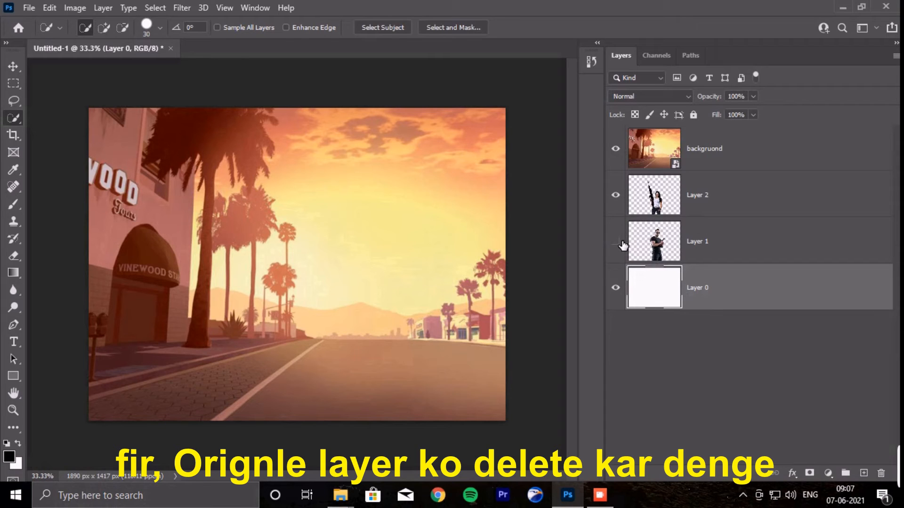
Show the man cutout on Layer 1 and move the backgruond layer below both cutout layers
click(615, 241)
drag(746, 160, 753, 246)
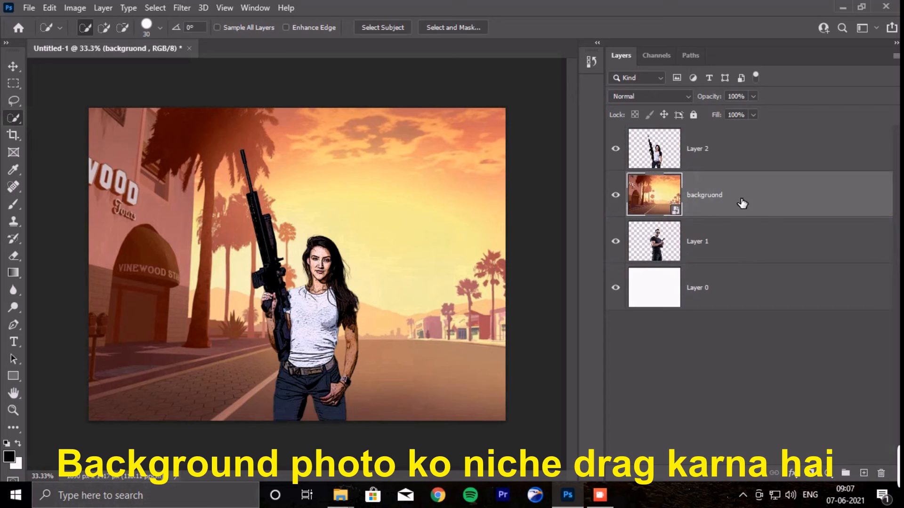
drag(742, 201, 743, 256)
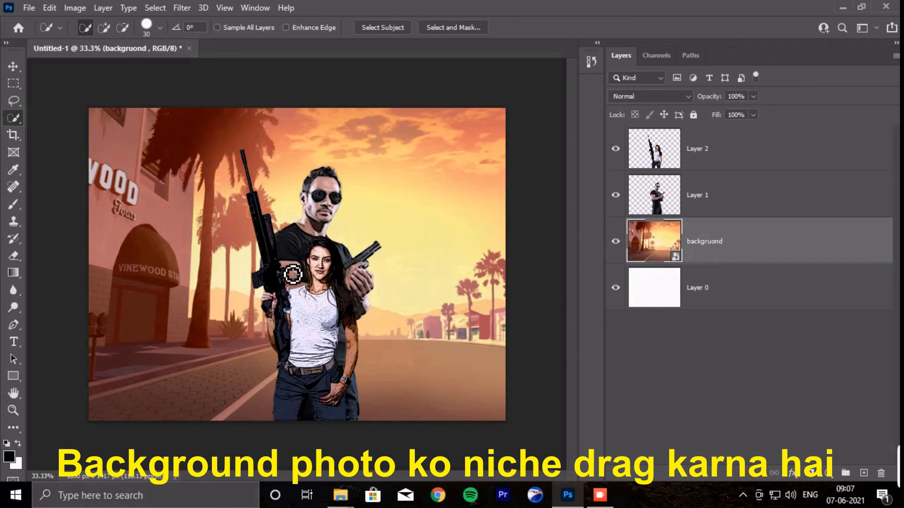
Move the woman cutout to the left side of the poster, scale it to 128.57%, and shift it slightly upward
click(15, 68)
drag(282, 343, 186, 336)
key(ctrl+t)
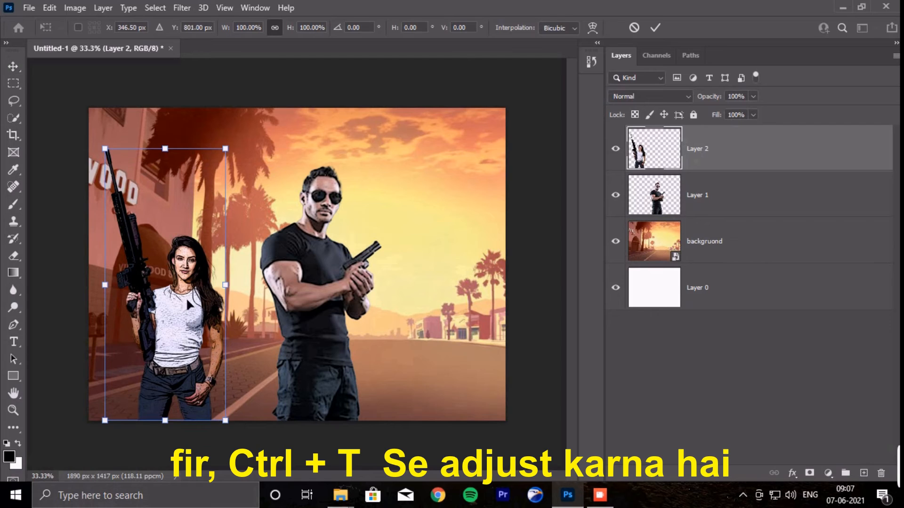
drag(231, 156, 242, 110)
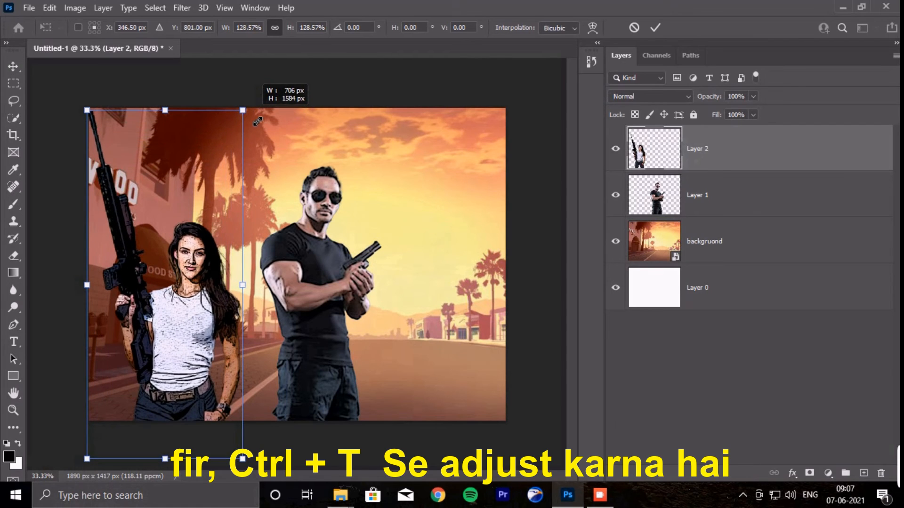
drag(186, 255, 183, 249)
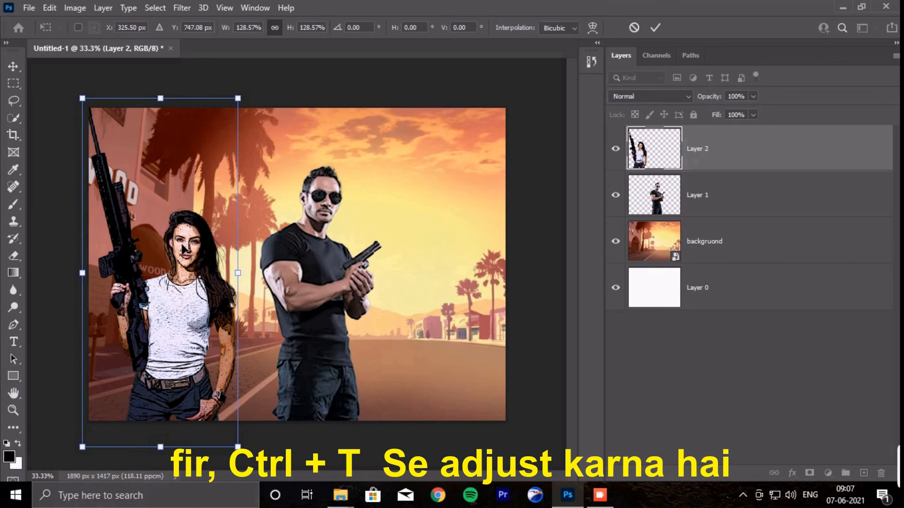
key(Return)
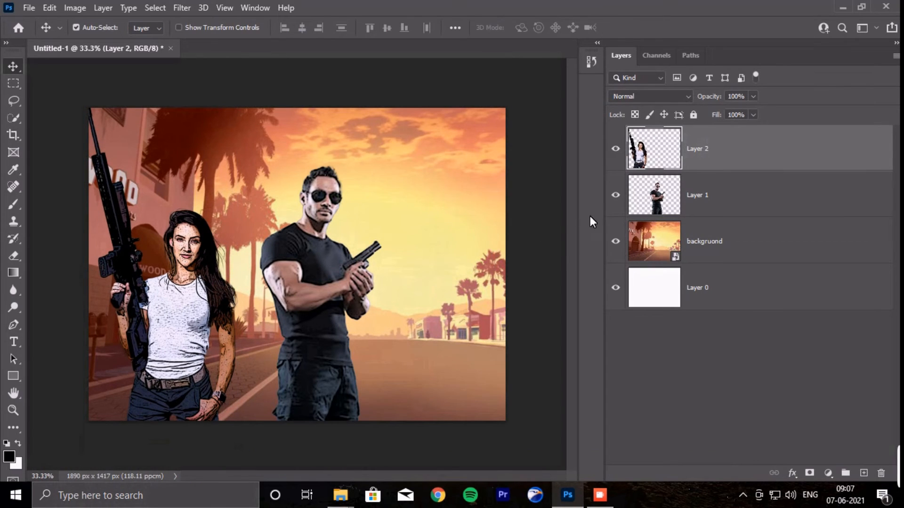
Move the man cutout on Layer 1 left and down so he stands beside the woman, partly behind her shoulder
click(669, 203)
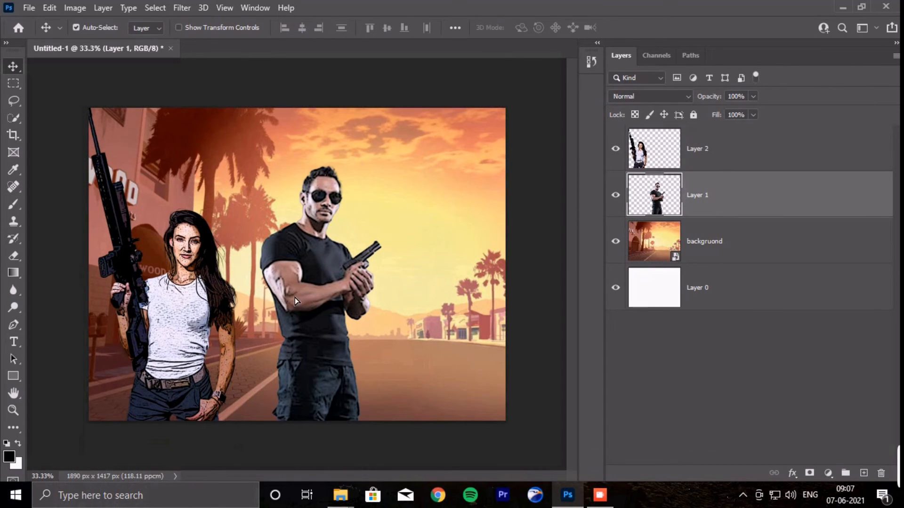
drag(294, 297, 270, 315)
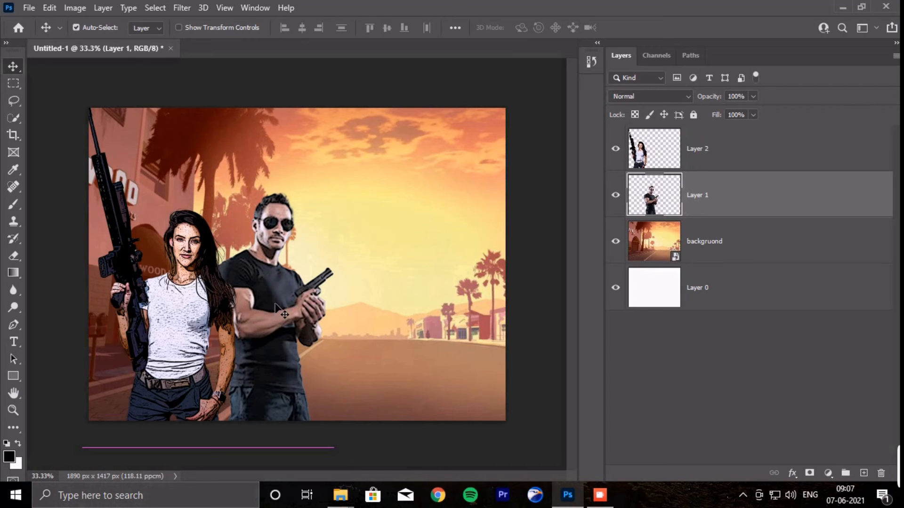
drag(279, 287, 282, 292)
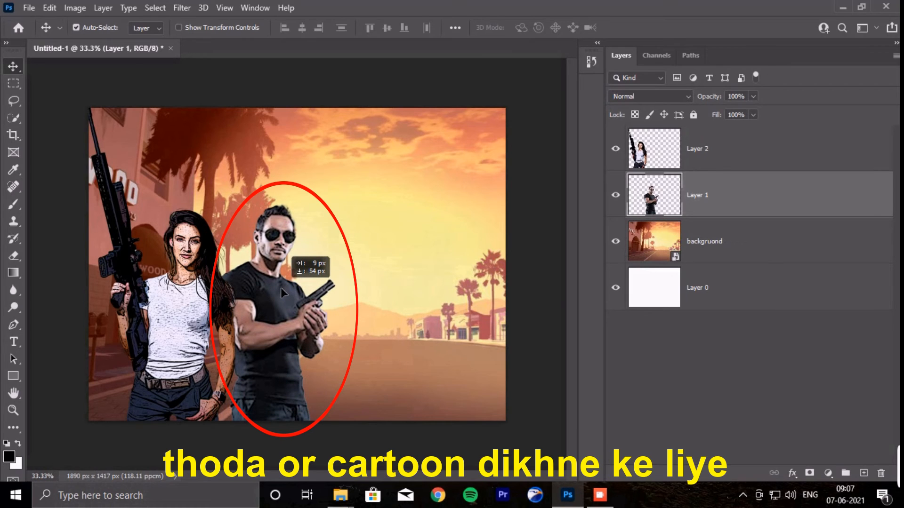
drag(281, 289, 281, 289)
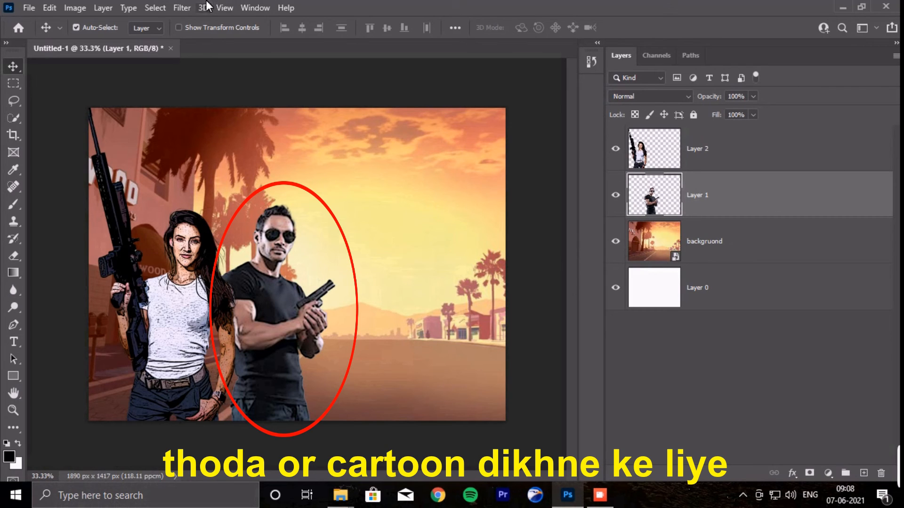
Apply the Poster Edges filter to the man cutout on Layer 1 with edge thickness 2, edge intensity 1 and posterization 4
click(188, 7)
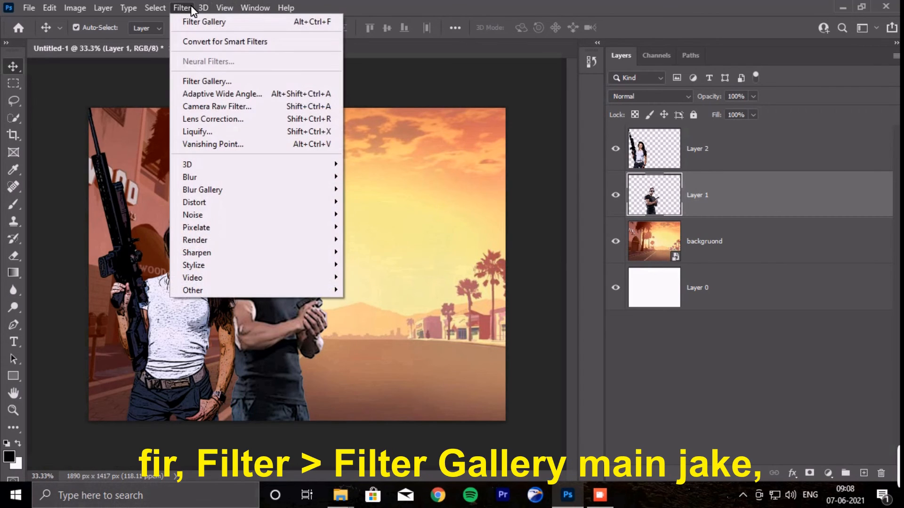
click(221, 82)
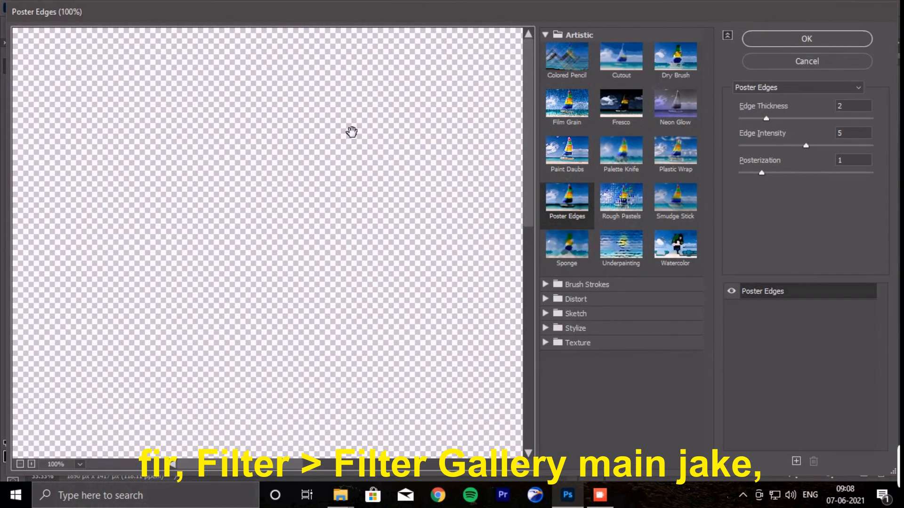
key(ctrl+minus)
key(ctrl+minus)
key(ctrl+minus)
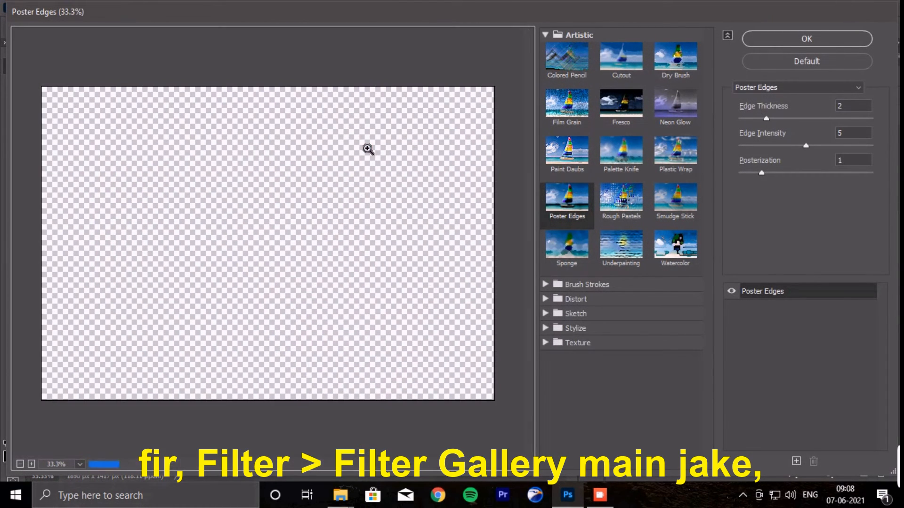
click(553, 208)
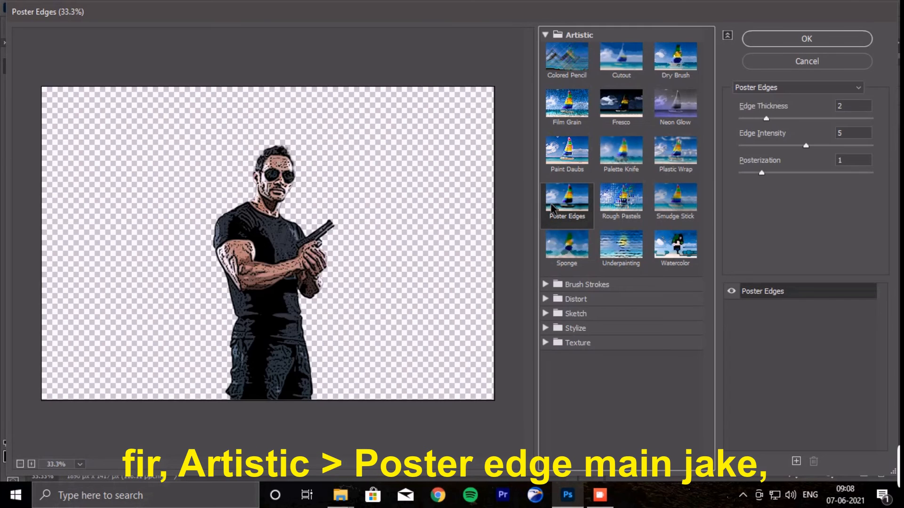
mouse_move(806, 146)
mouse_down()
mouse_move(774, 151)
mouse_move(759, 171)
mouse_move(823, 174)
mouse_up()
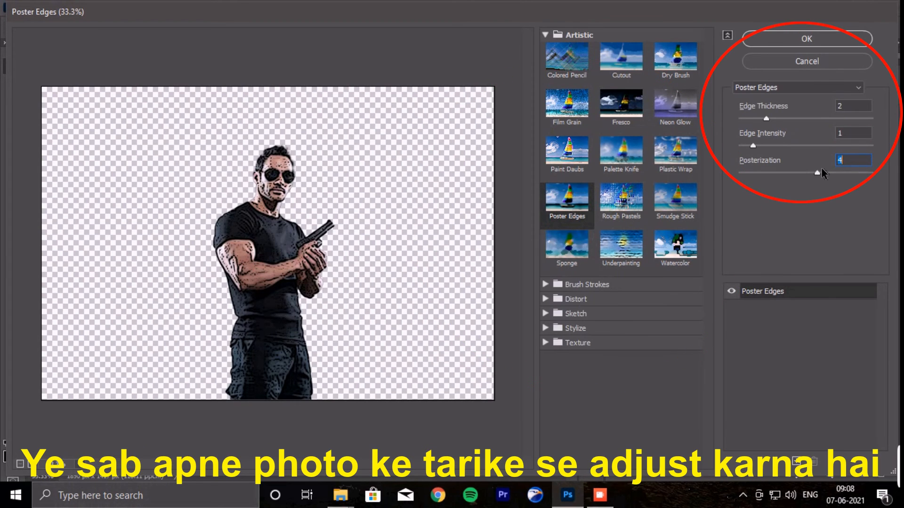
mouse_move(752, 146)
mouse_down()
mouse_move(771, 150)
mouse_move(741, 153)
mouse_move(749, 149)
mouse_up()
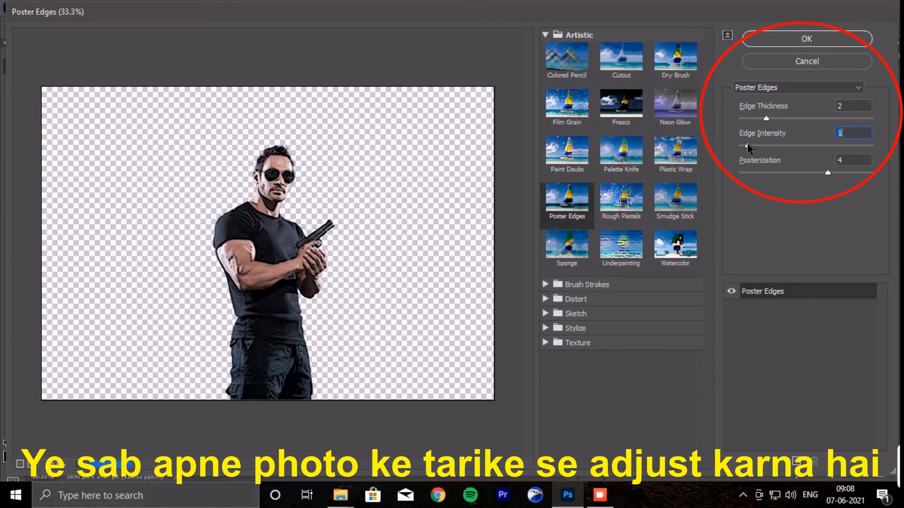
click(828, 38)
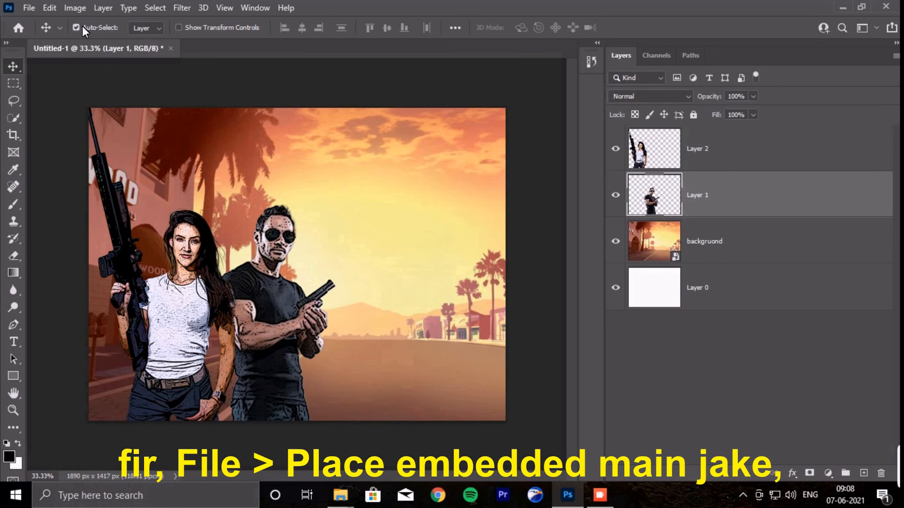
Place the gta png logo from the GTA folder into the poster as an embedded image
click(27, 8)
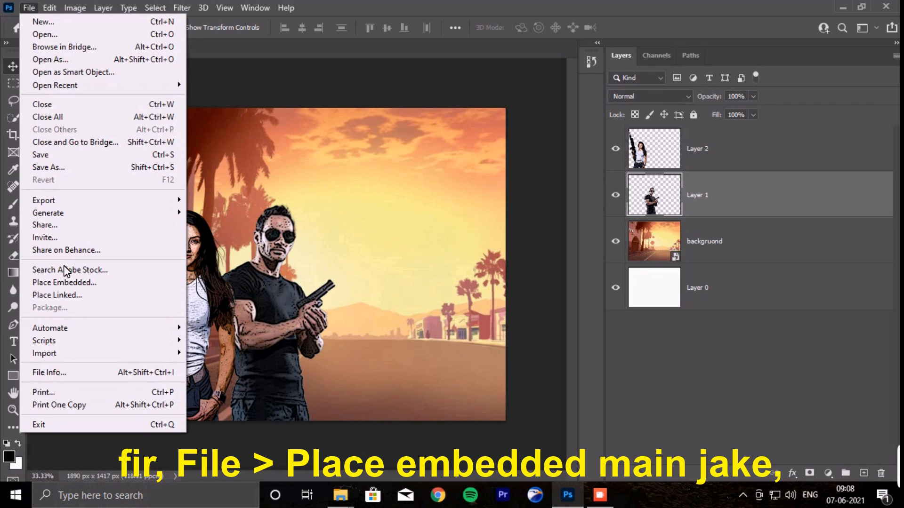
click(63, 282)
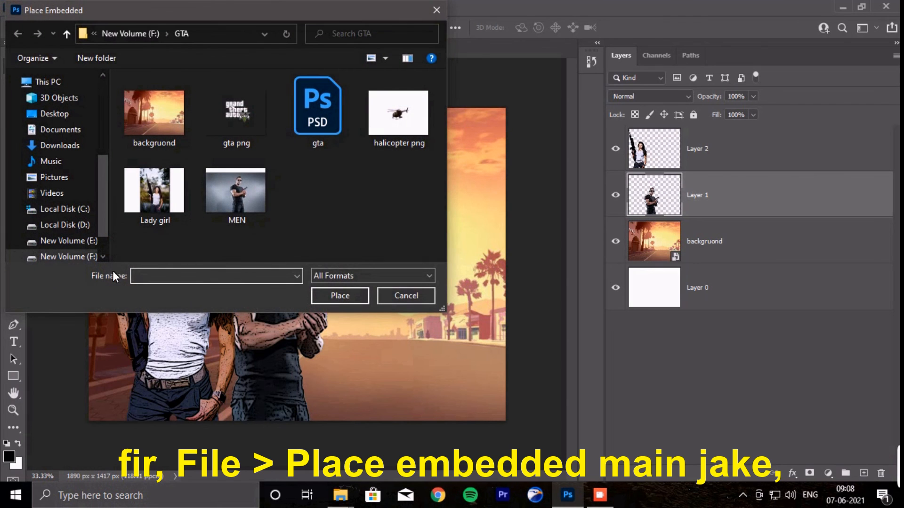
click(250, 119)
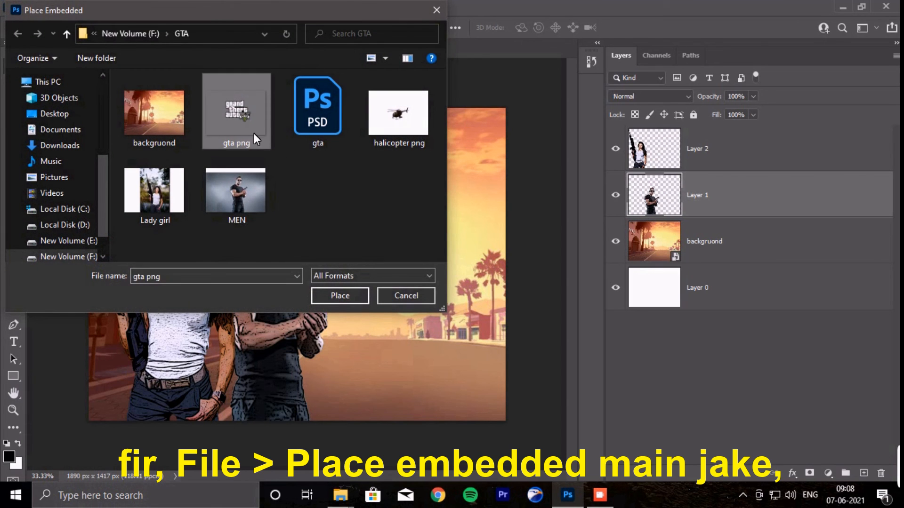
click(326, 299)
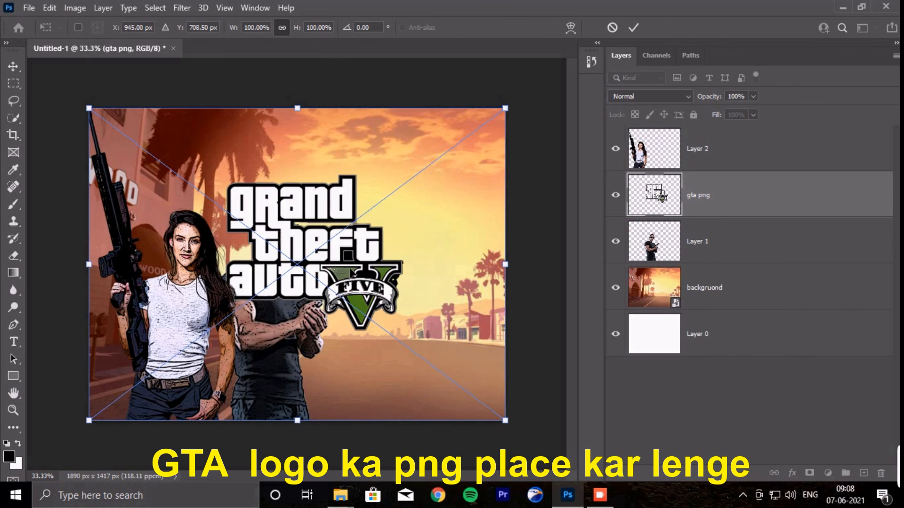
Position the Grand Theft Auto V logo to the right of the man and move its layer below Layer 1, above the backgruond layer
drag(332, 254, 446, 238)
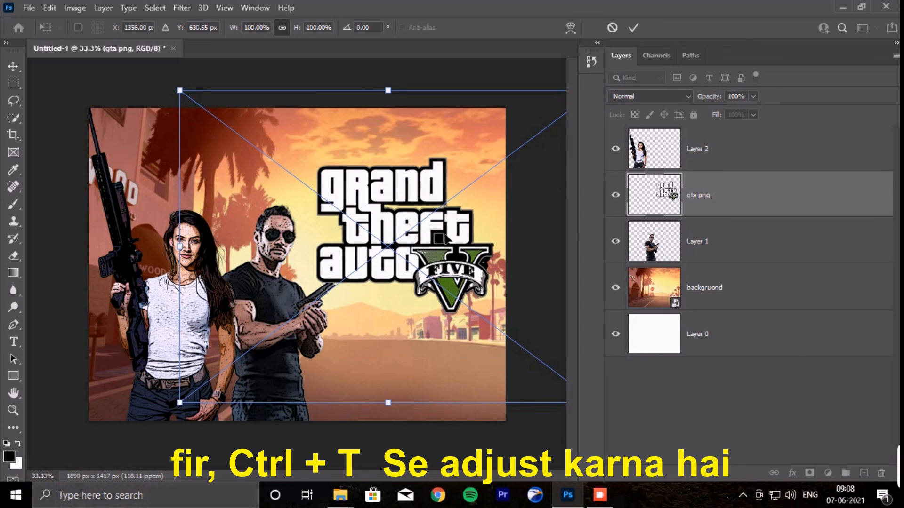
key(Return)
drag(734, 203, 721, 252)
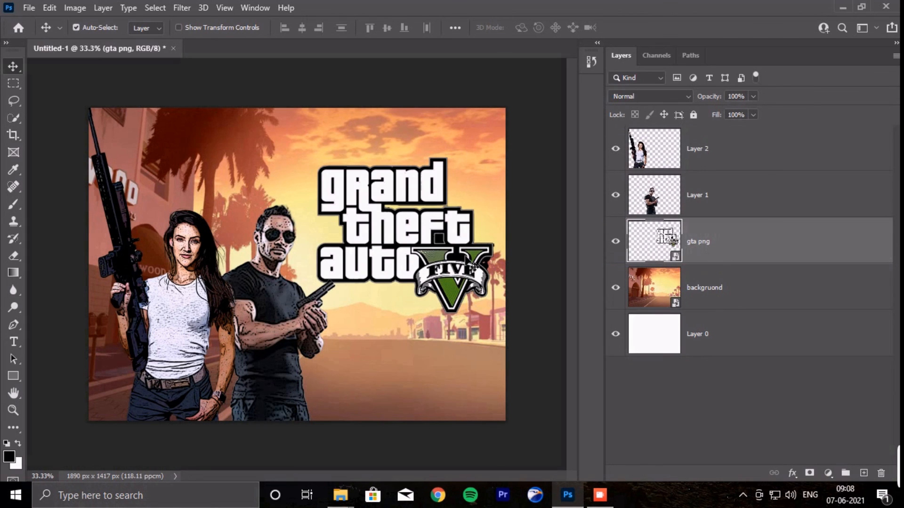
drag(414, 258, 407, 262)
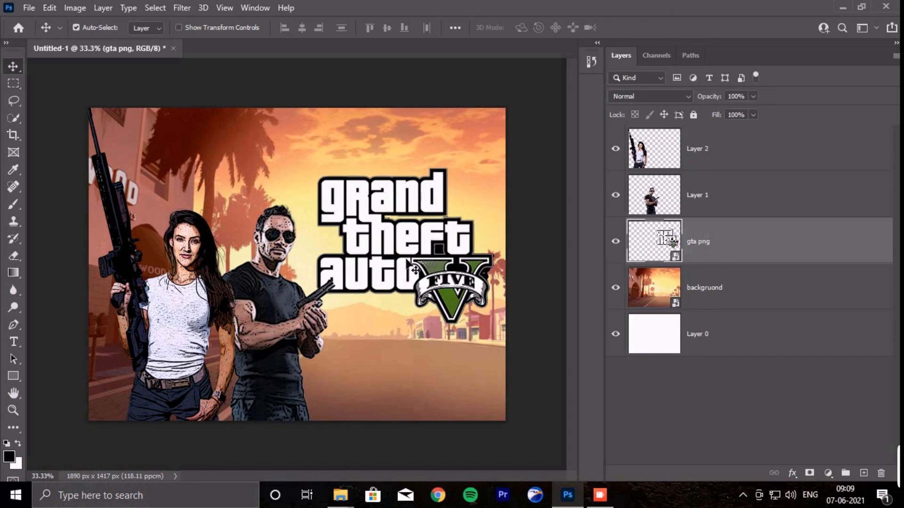